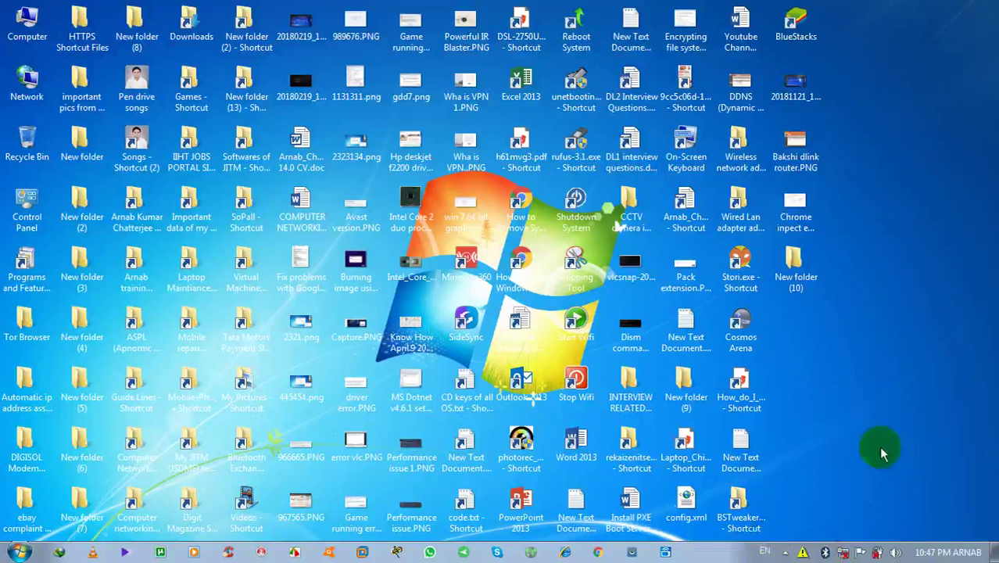
Step: Allow Bluetooth devices to find this computer in the Bluetooth settings and apply the change
{"action": "right_click", "coordinate": [825, 552]}
{"action": "left_click", "coordinate": [863, 493]}
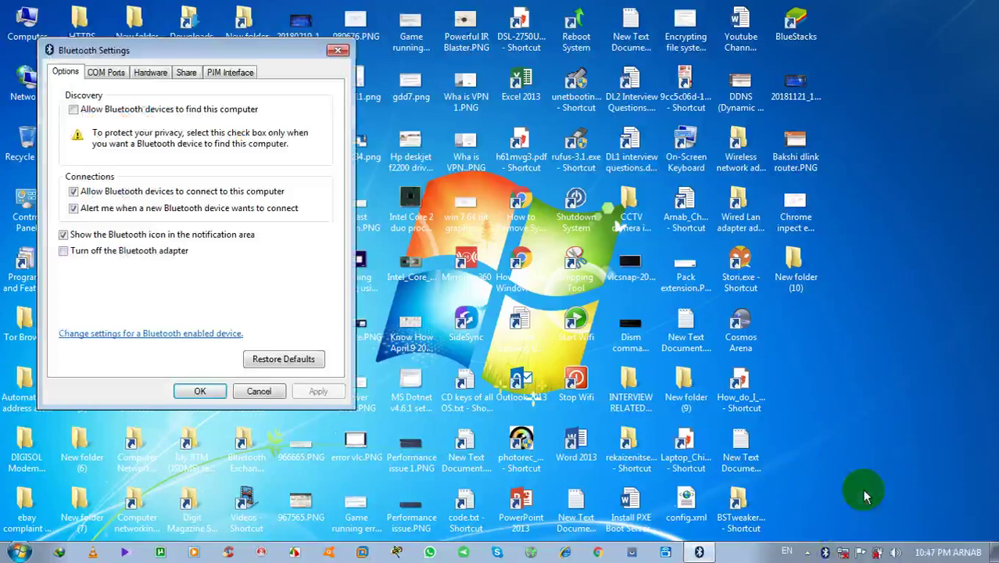
{"action": "left_click", "coordinate": [100, 111]}
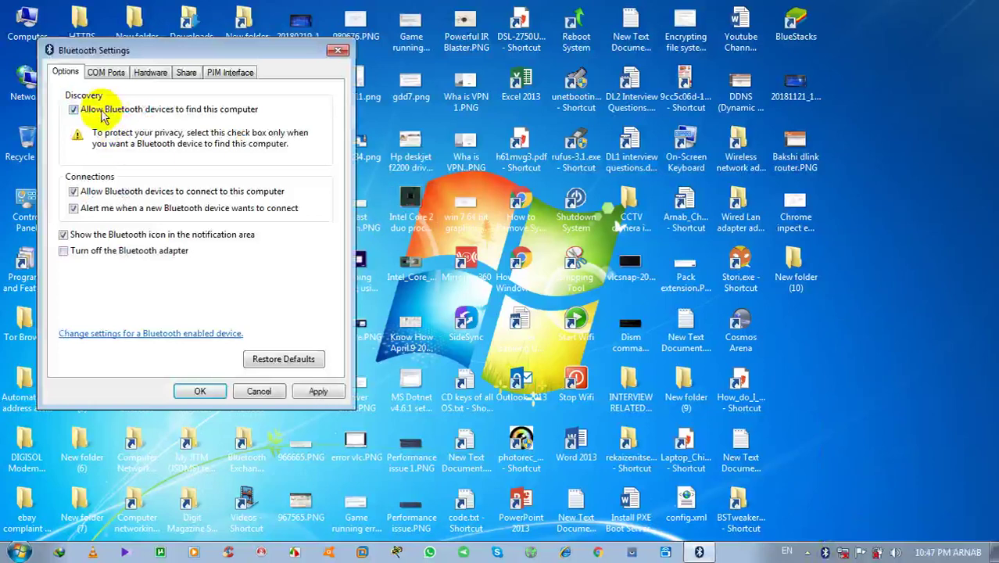
{"action": "left_click", "coordinate": [332, 392]}
{"action": "left_click", "coordinate": [204, 391]}
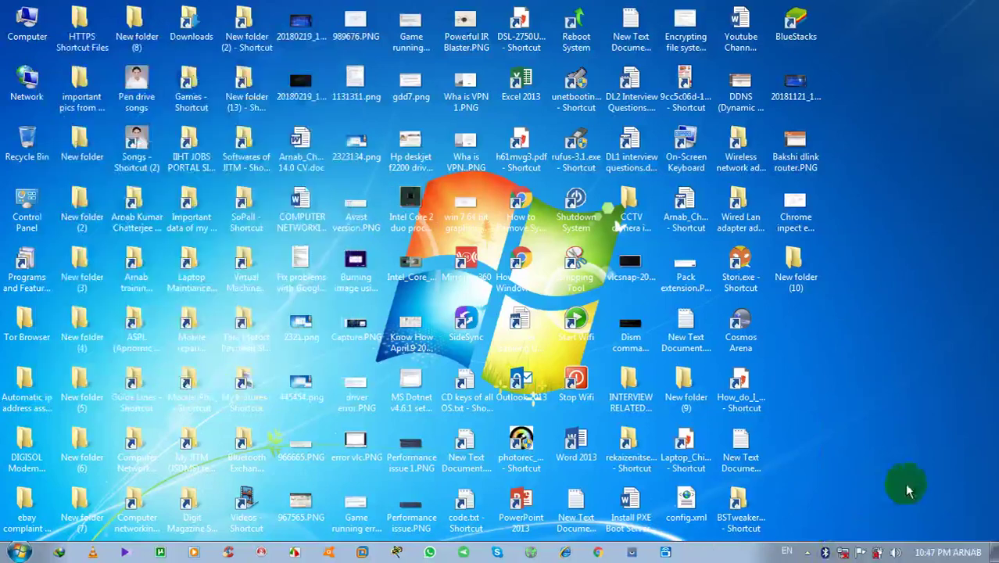
Step: Show the computer's Bluetooth devices in their own window and minimize it
{"action": "right_click", "coordinate": [826, 553]}
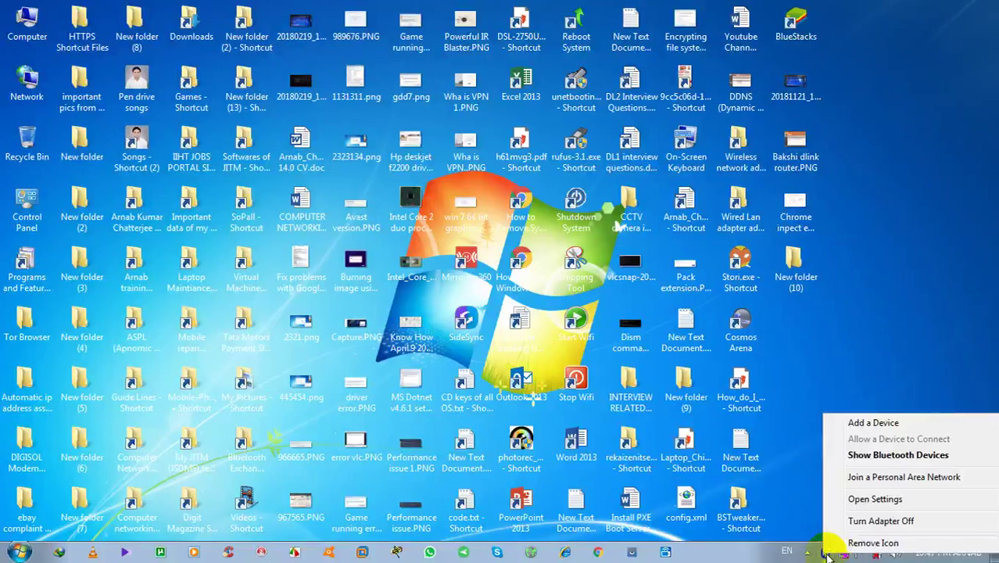
{"action": "left_click", "coordinate": [871, 457]}
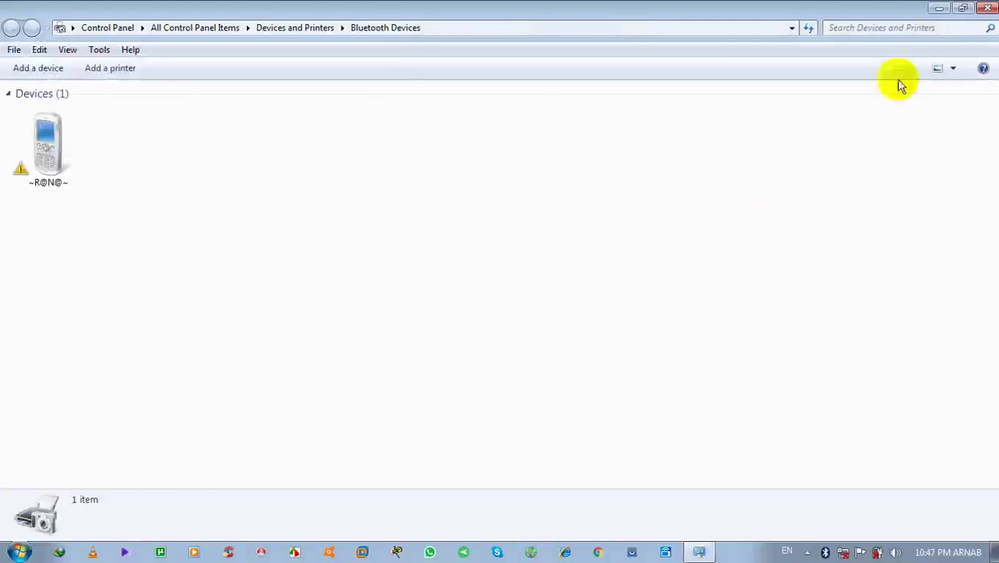
{"action": "left_click", "coordinate": [943, 8]}
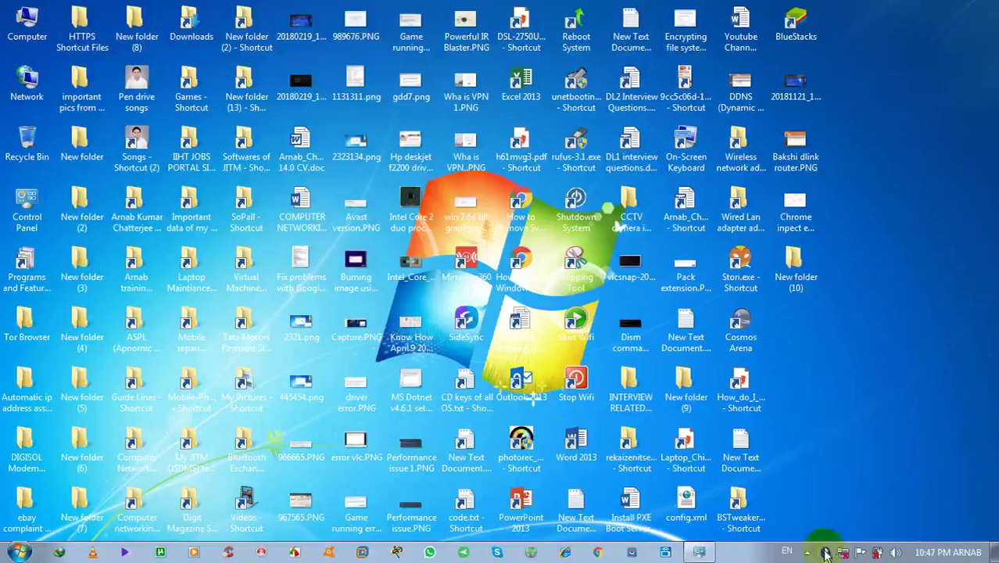
Step: Open the adapter settings from the Network and Sharing Center and minimize the Network Connections window
{"action": "right_click", "coordinate": [824, 550]}
{"action": "left_click", "coordinate": [807, 522]}
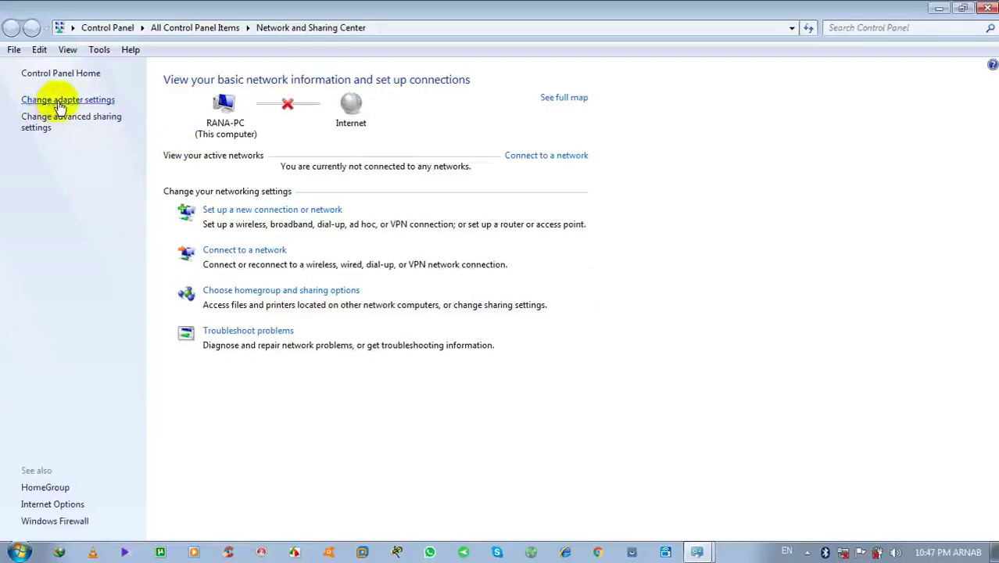
{"action": "left_click", "coordinate": [51, 102]}
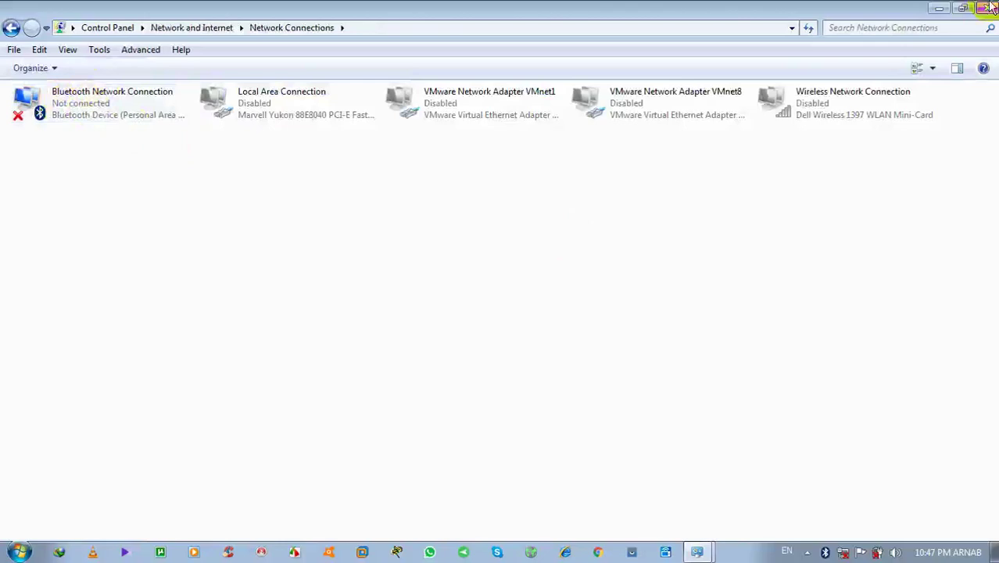
{"action": "left_click", "coordinate": [941, 8]}
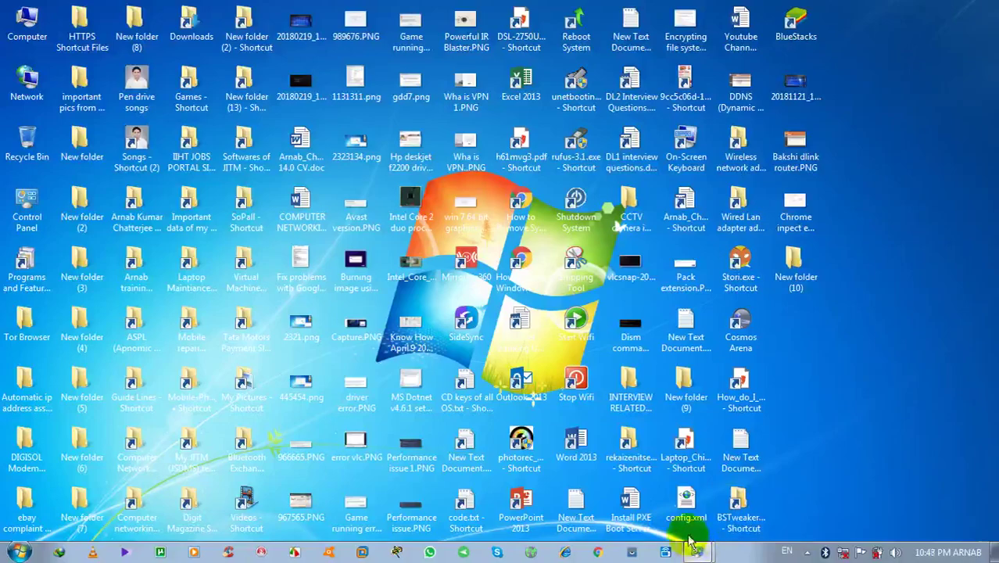
Step: Open the Network and Sharing Center in another window and minimize it
{"action": "right_click", "coordinate": [844, 551]}
{"action": "left_click", "coordinate": [847, 546]}
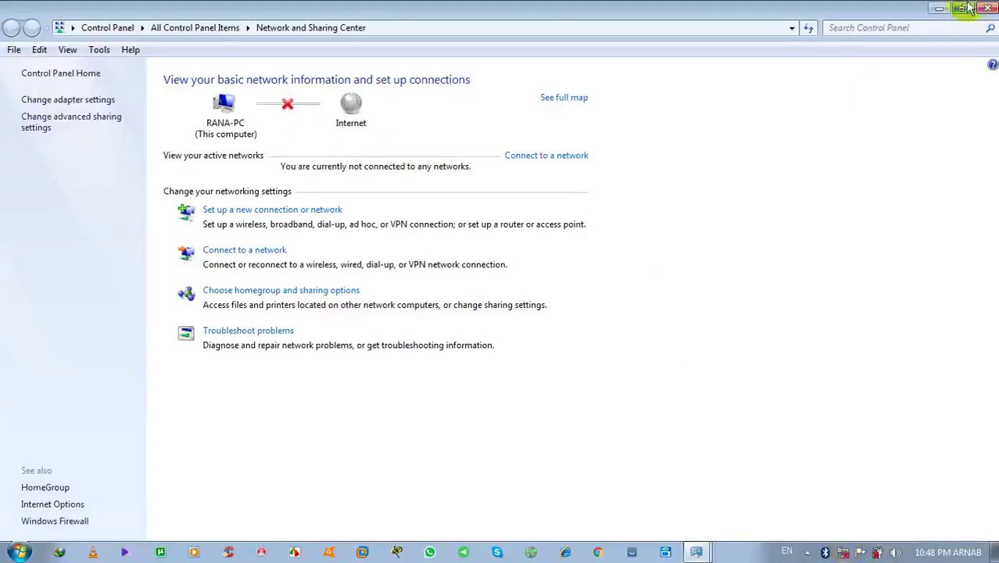
{"action": "left_click", "coordinate": [942, 8]}
Step: Arrange Network Connections and Network and Sharing Center as smaller windows side by side, with the Bluetooth Devices window below them
{"action": "left_click", "coordinate": [701, 553]}
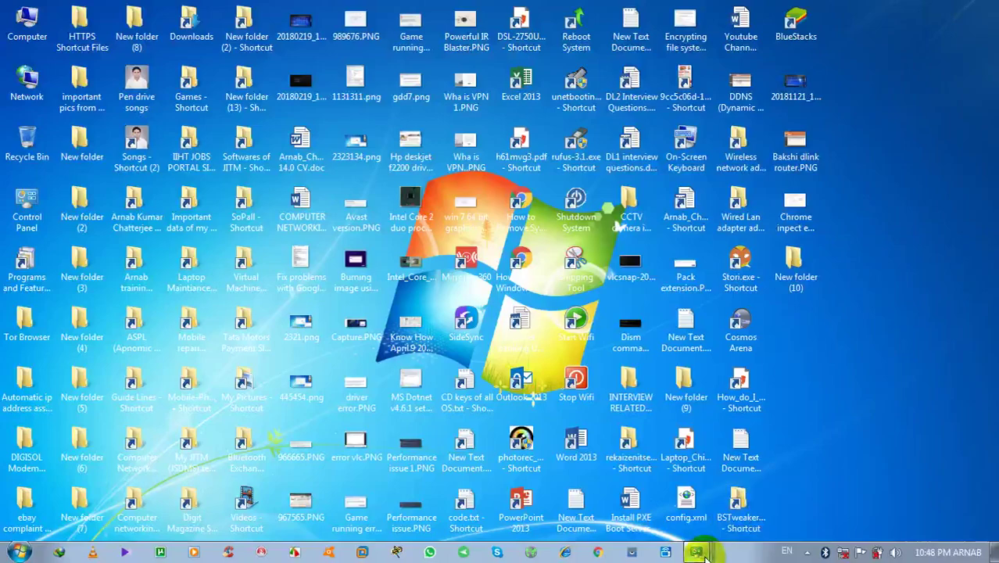
{"action": "left_click", "coordinate": [844, 500]}
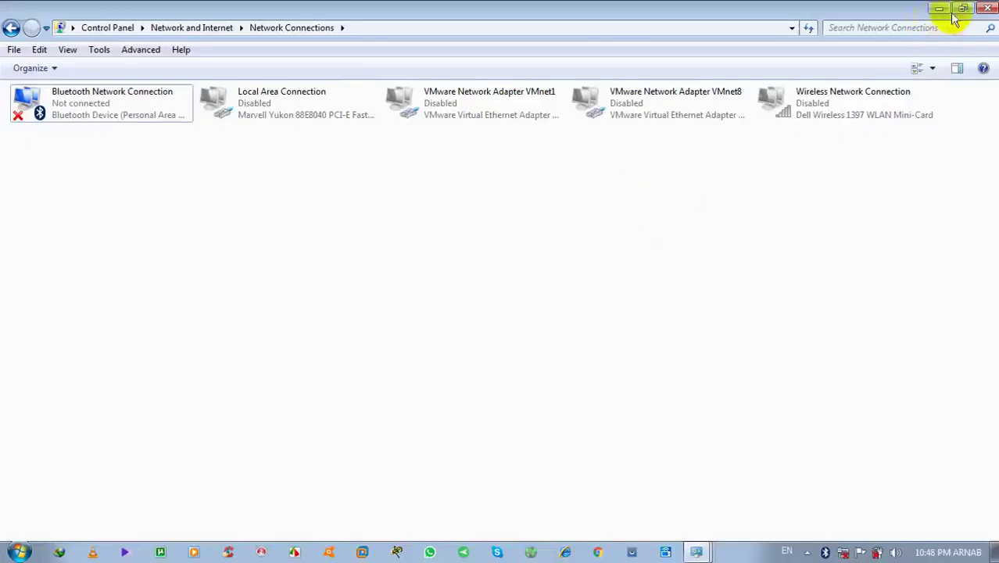
{"action": "left_click", "coordinate": [960, 9]}
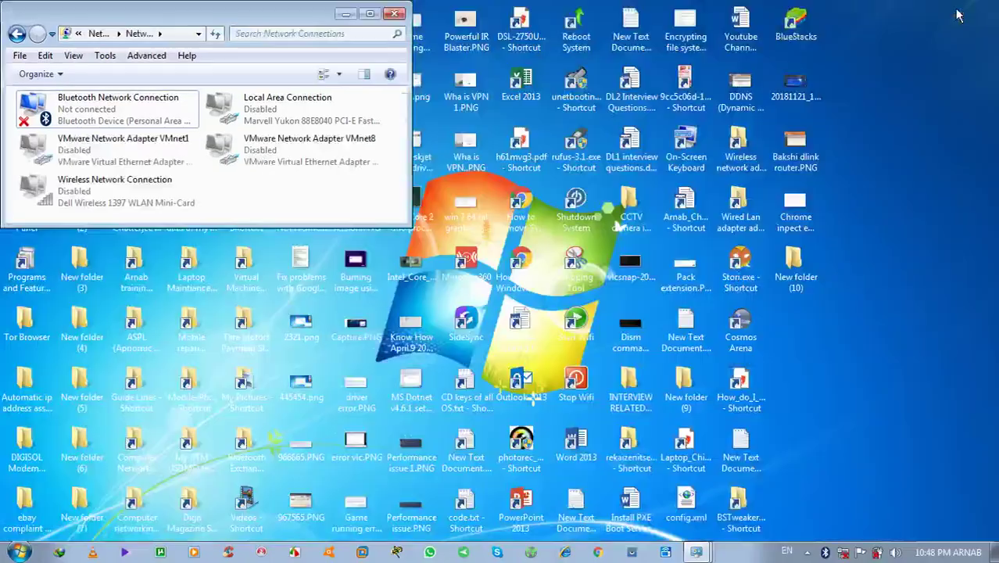
{"action": "left_click", "coordinate": [695, 552]}
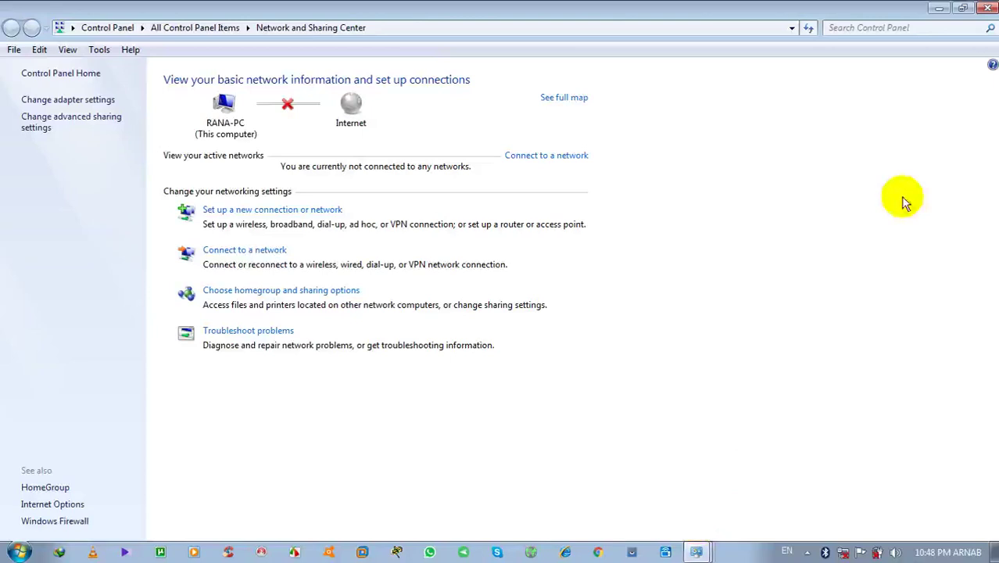
{"action": "left_click", "coordinate": [962, 8]}
{"action": "left_click_drag", "start_coordinate": [290, 18], "coordinate": [702, 15]}
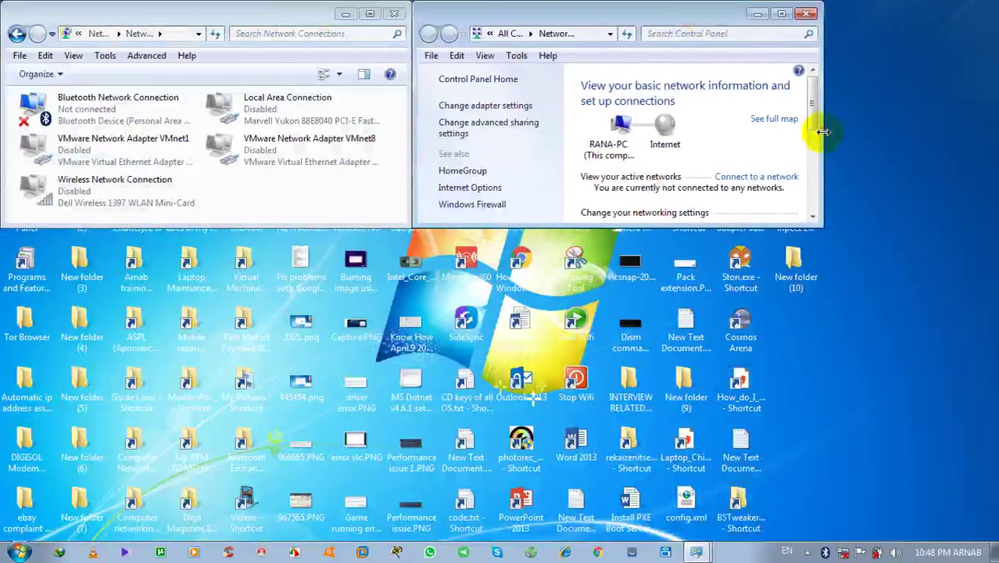
{"action": "left_click_drag", "start_coordinate": [820, 128], "coordinate": [992, 138]}
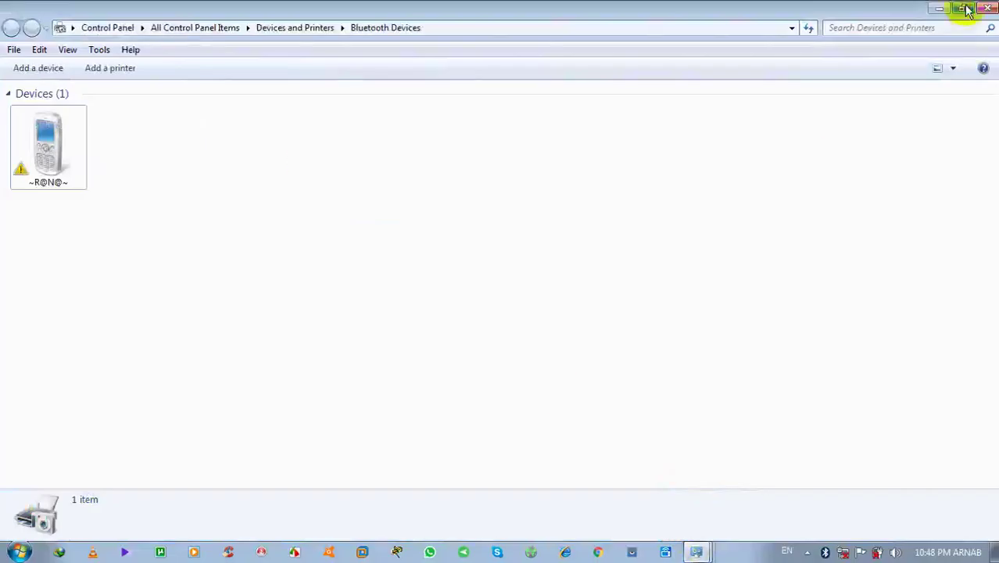
{"action": "left_click", "coordinate": [960, 7]}
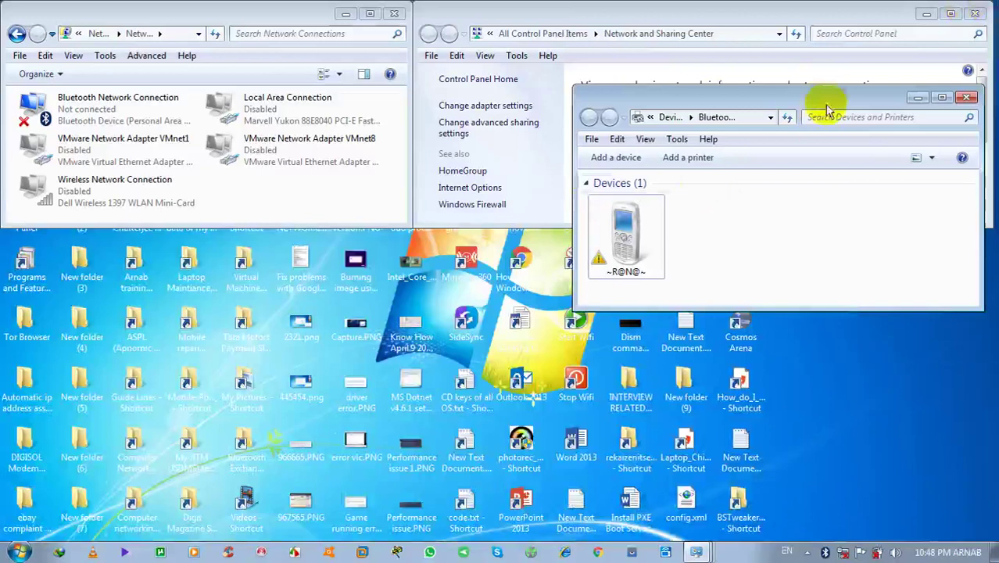
{"action": "left_click_drag", "start_coordinate": [825, 101], "coordinate": [537, 242]}
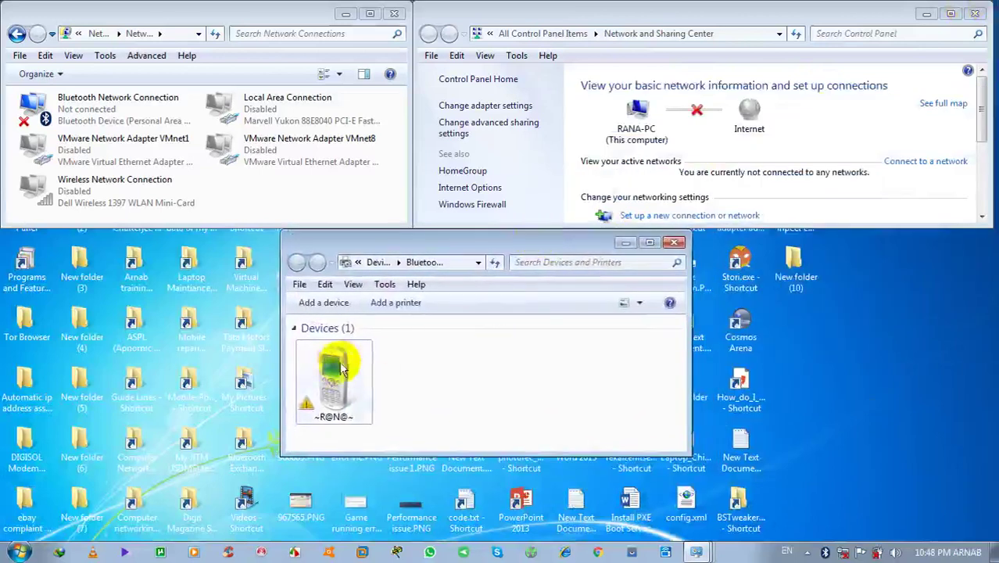
Step: Connect the computer to the paired phone's network using the Access point option
{"action": "left_click", "coordinate": [336, 367]}
{"action": "right_click", "coordinate": [336, 367]}
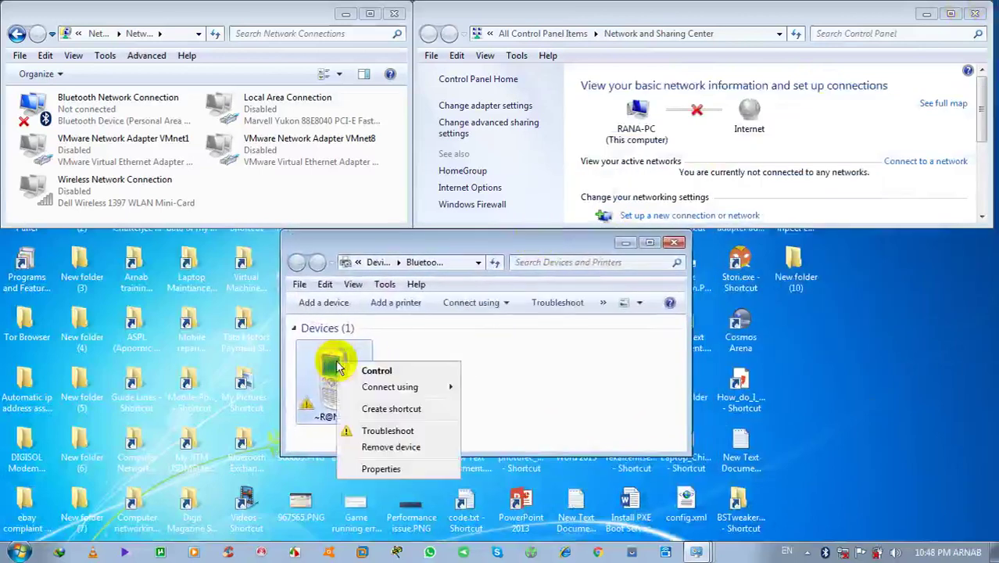
{"action": "left_click", "coordinate": [492, 346]}
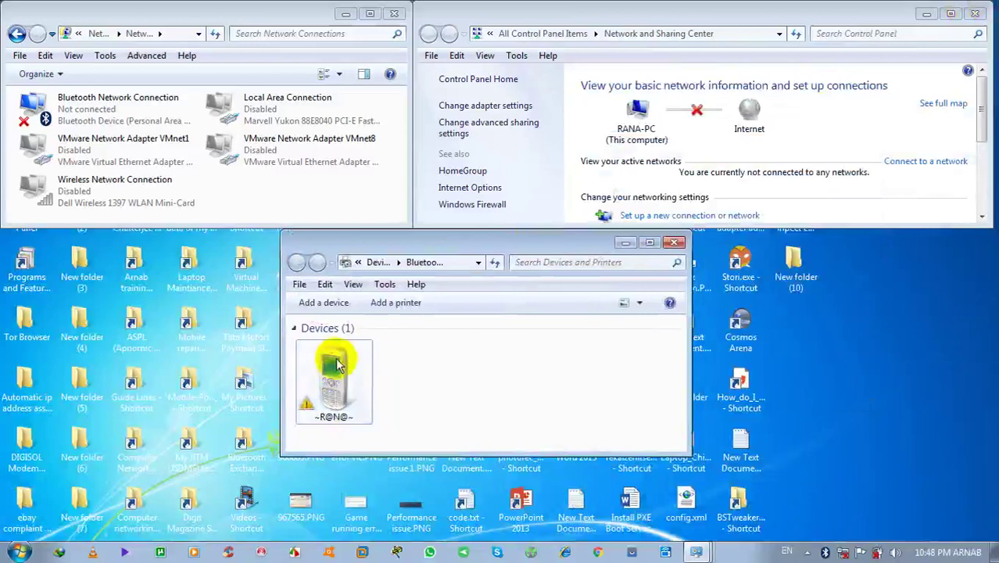
{"action": "right_click", "coordinate": [332, 359]}
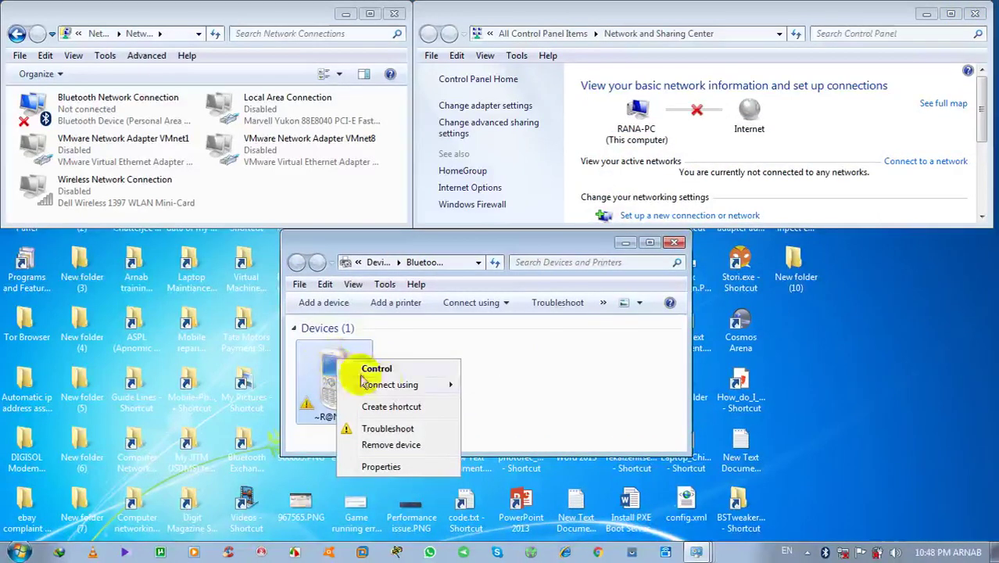
{"action": "mouse_move", "coordinate": [383, 386]}
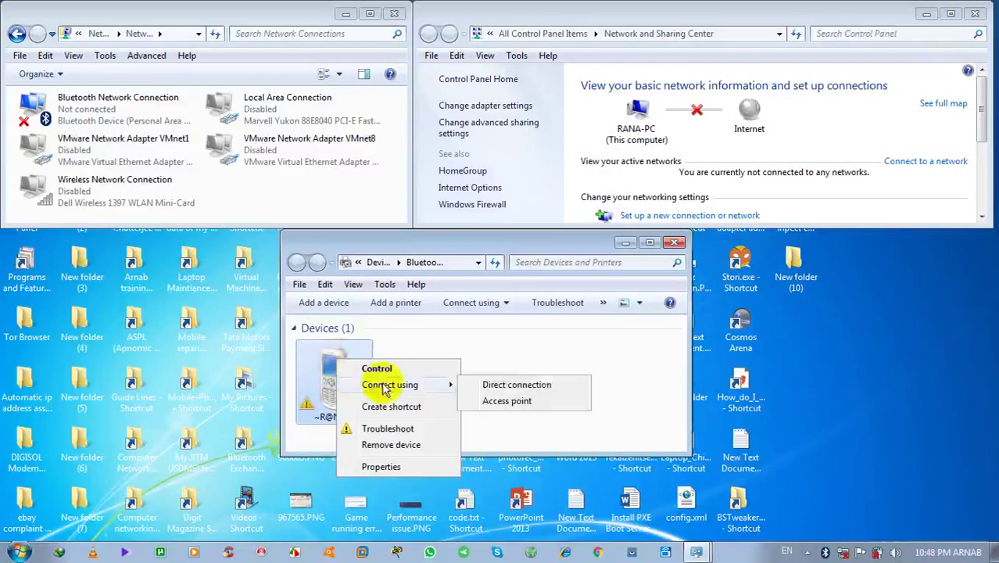
{"action": "left_click", "coordinate": [504, 402]}
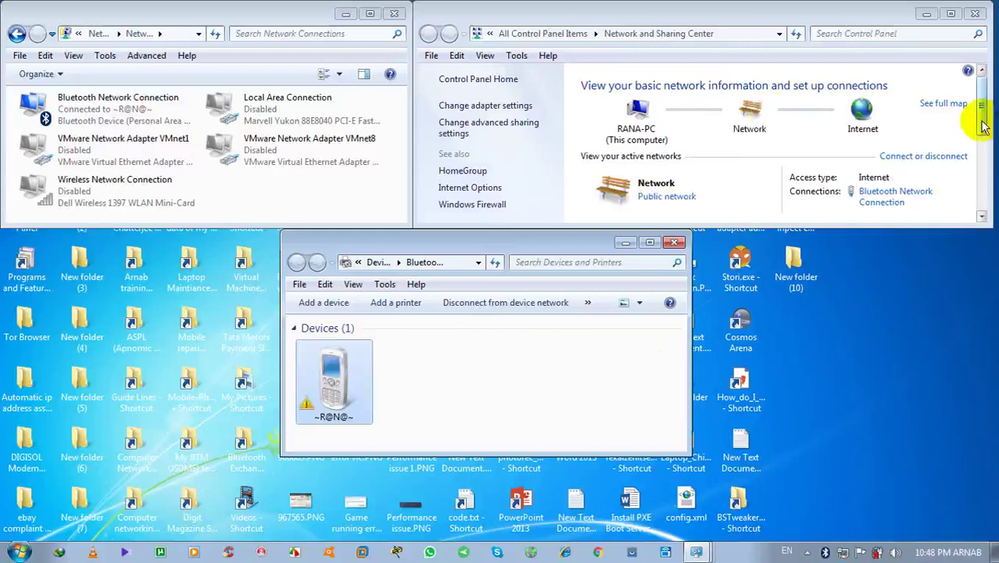
Step: Maximize the Network and Sharing Center and review the Bluetooth Network Connection's status and network connection details
{"action": "left_click", "coordinate": [951, 14]}
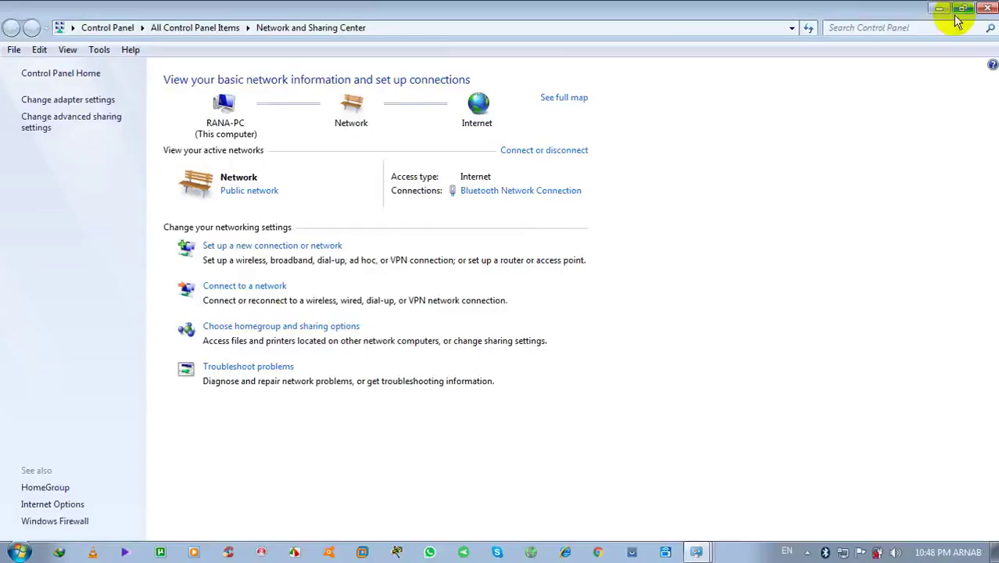
{"action": "left_click", "coordinate": [509, 191]}
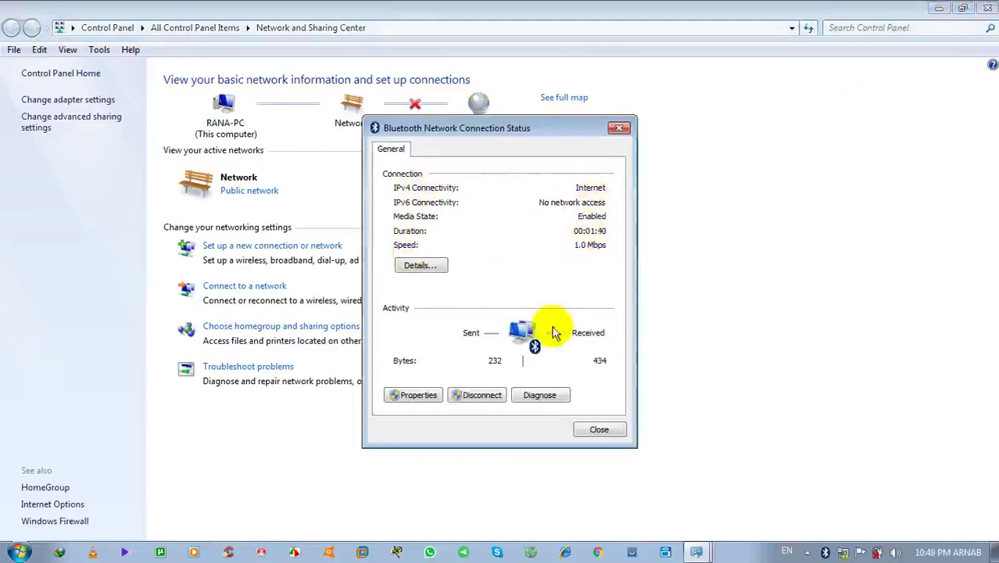
{"action": "left_click", "coordinate": [420, 265]}
{"action": "scroll", "coordinate": [573, 380], "scroll_direction": "right", "scroll_amount": 2}
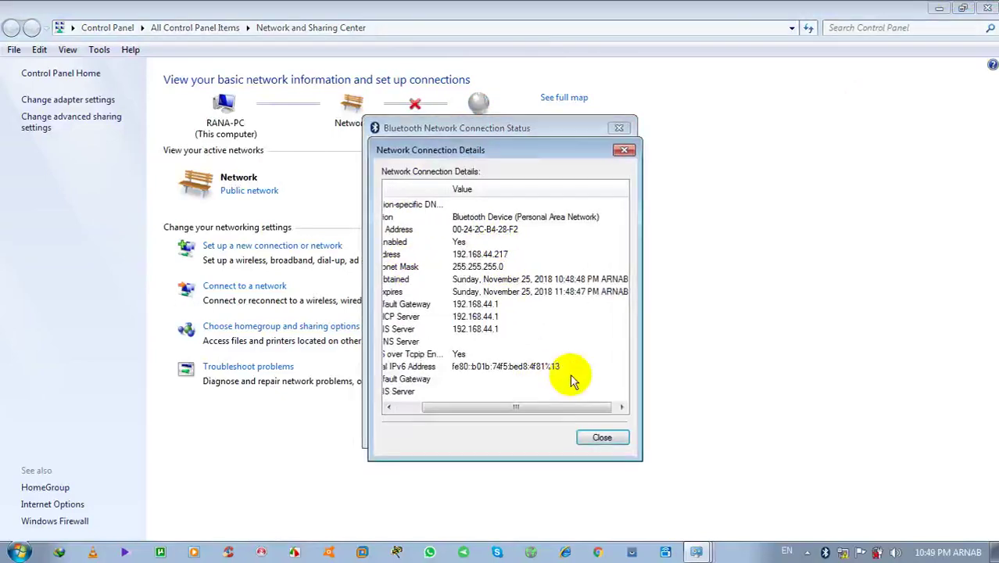
{"action": "scroll", "coordinate": [583, 408], "scroll_direction": "left", "scroll_amount": 2}
{"action": "left_click", "coordinate": [601, 437]}
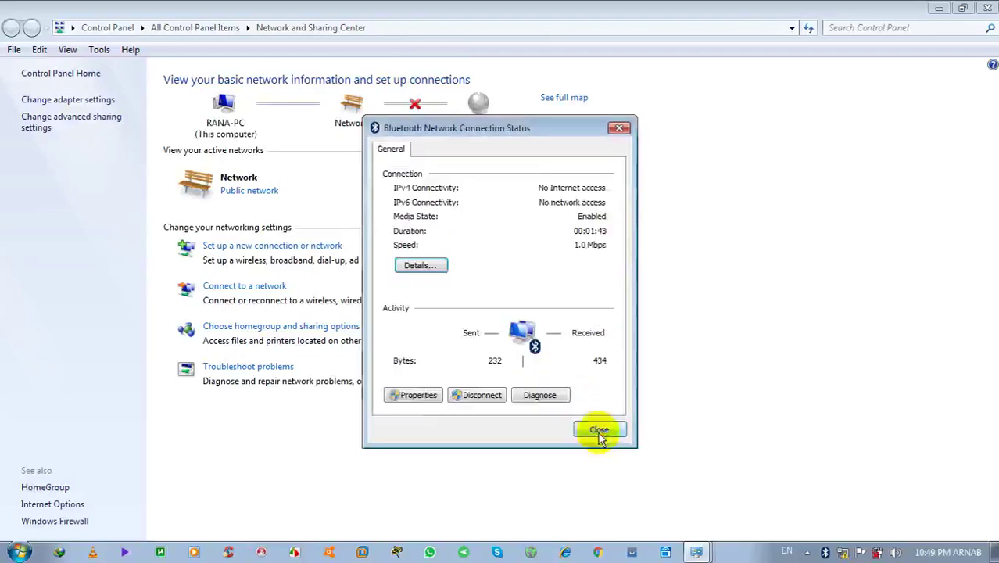
Step: Review the Networking and Bluetooth properties of the Bluetooth Network Connection, then close its dialogs without making changes
{"action": "left_click", "coordinate": [414, 397]}
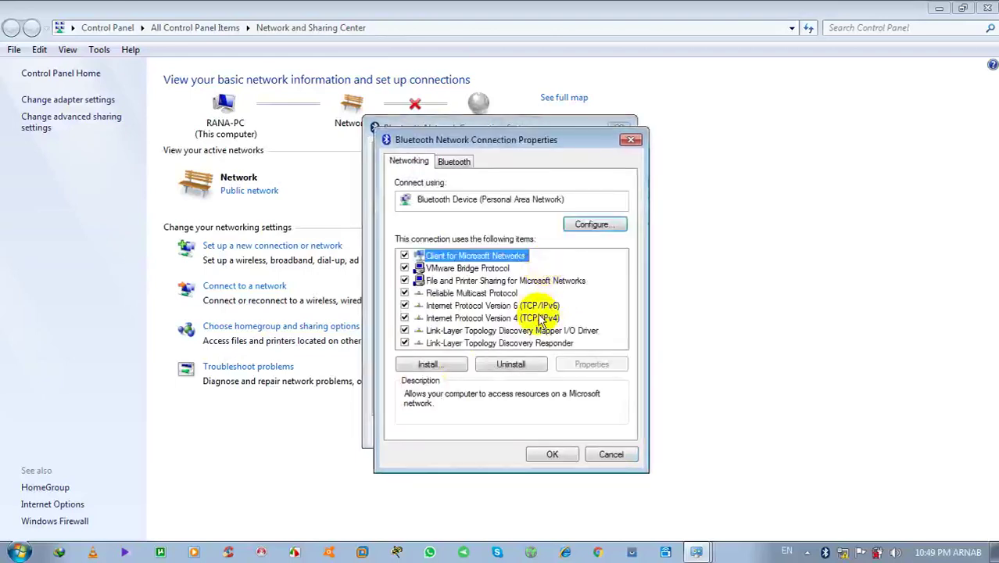
{"action": "left_click", "coordinate": [452, 161]}
{"action": "left_click", "coordinate": [409, 161]}
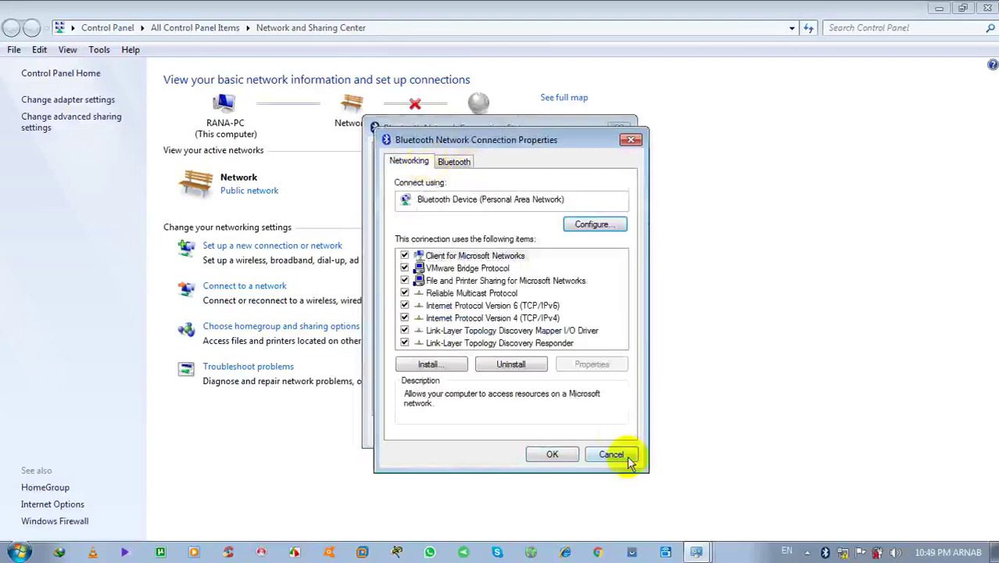
{"action": "left_click", "coordinate": [628, 457]}
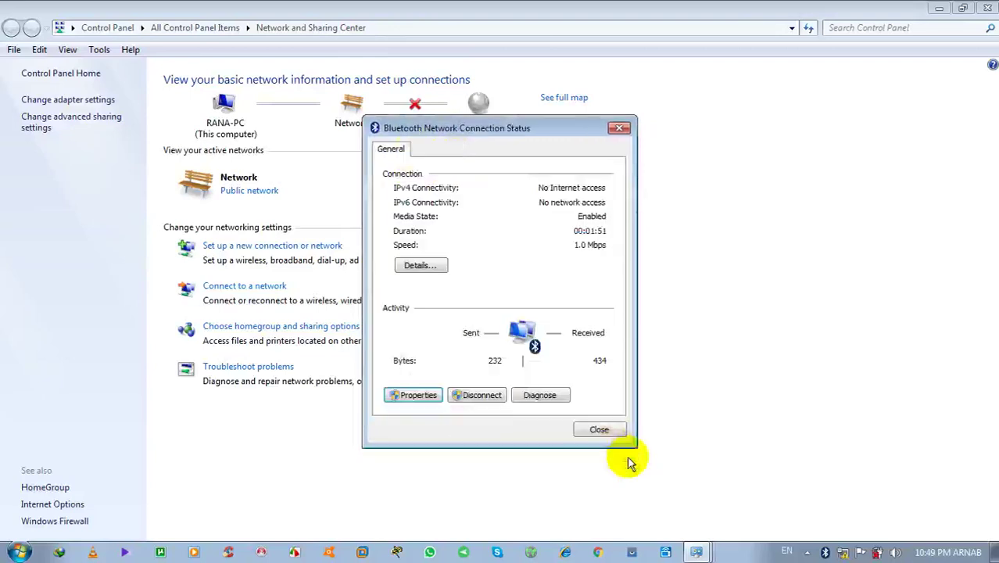
{"action": "left_click", "coordinate": [602, 430]}
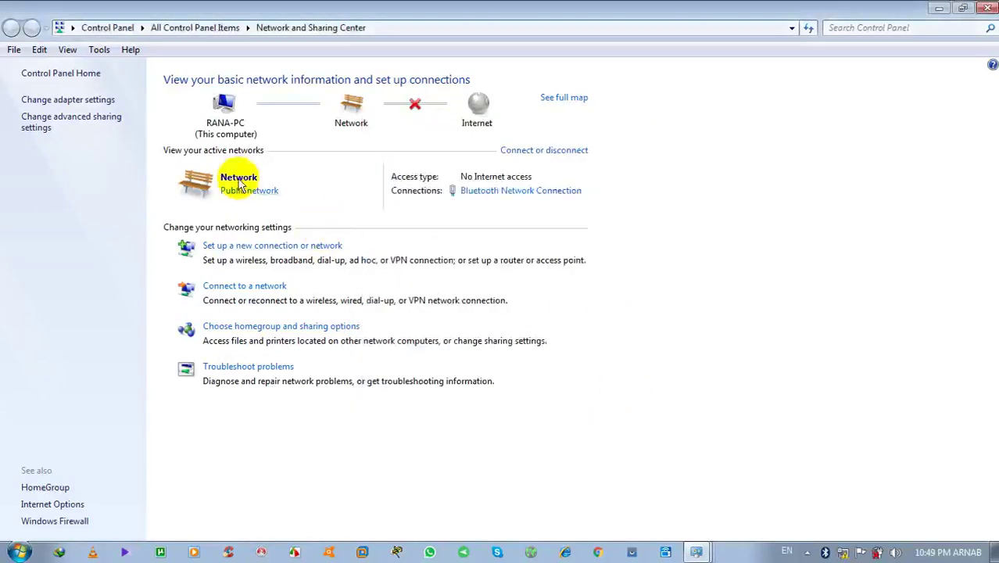
Step: Open the adapter settings and try to disconnect the Bluetooth Network Connection
{"action": "left_click", "coordinate": [99, 101]}
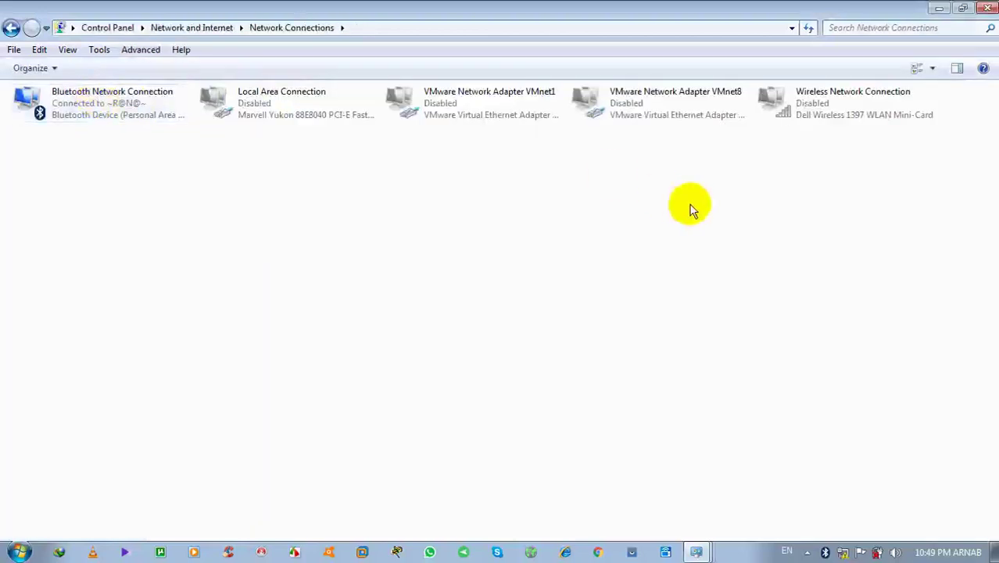
{"action": "right_click", "coordinate": [92, 113]}
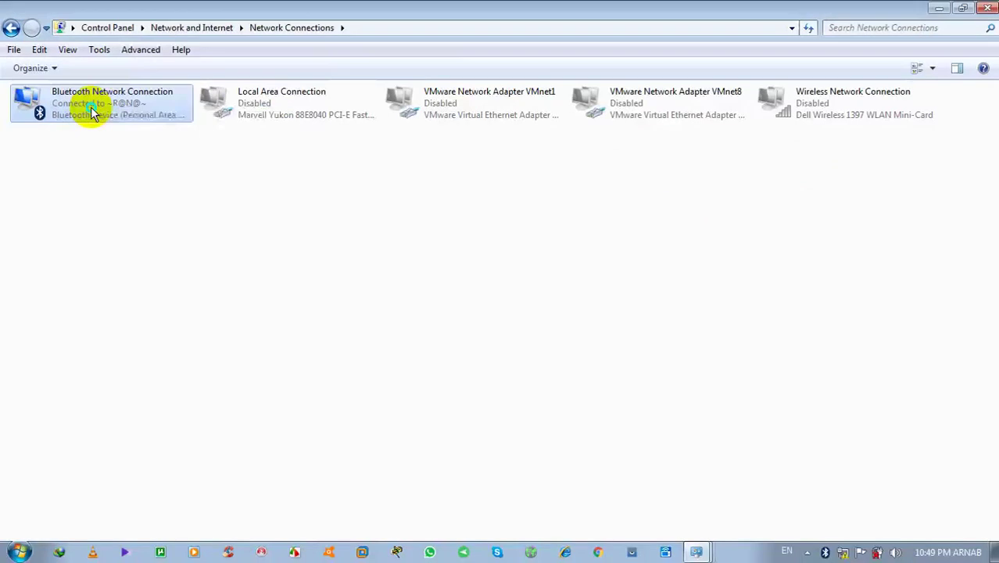
{"action": "left_click", "coordinate": [133, 117]}
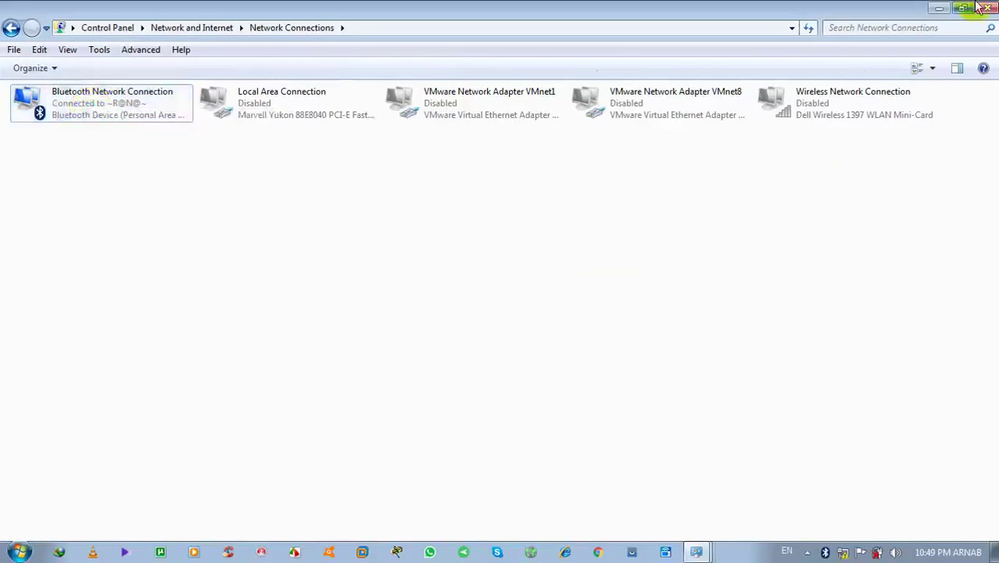
{"action": "right_click", "coordinate": [49, 94]}
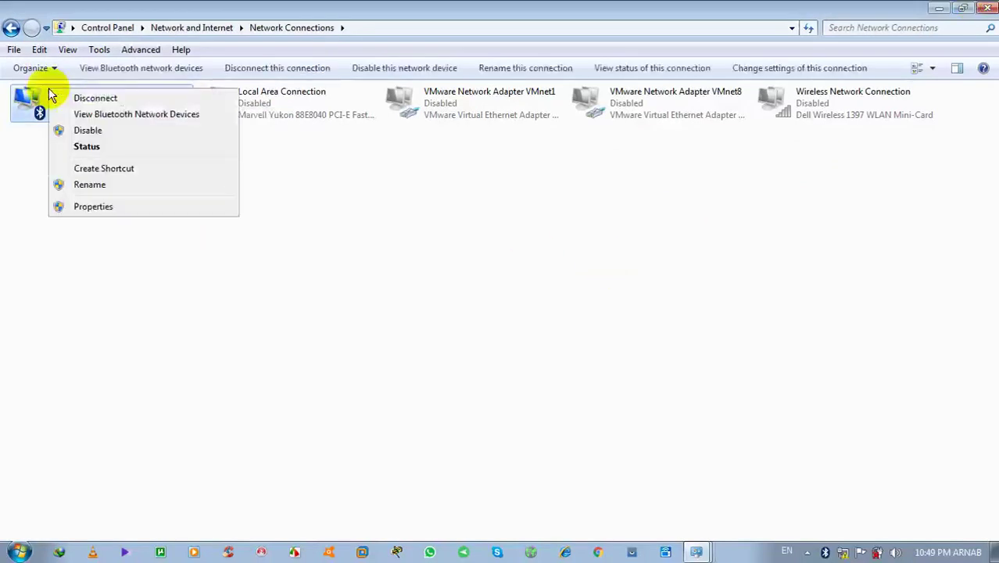
{"action": "left_click", "coordinate": [102, 100]}
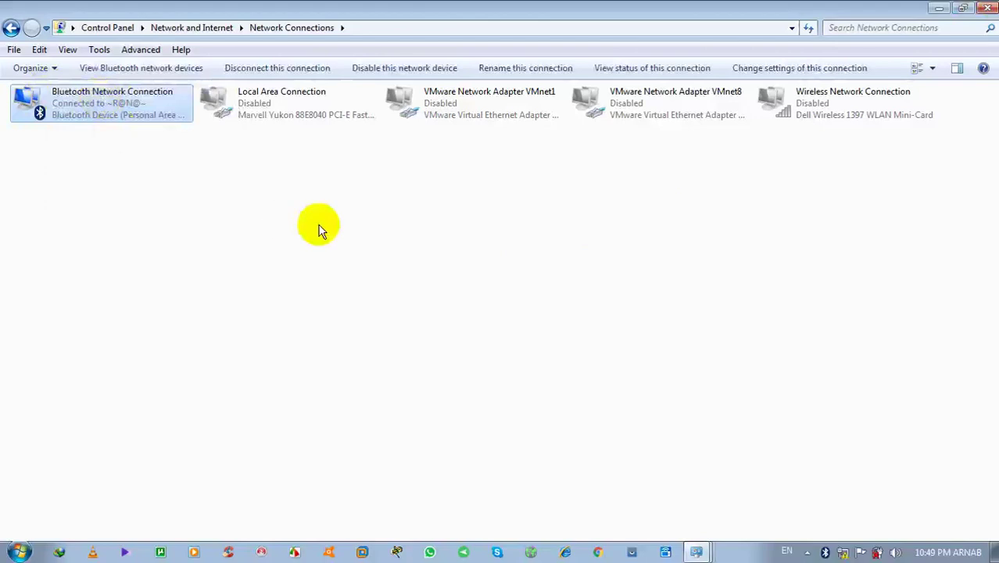
Step: Restore the maximized Network Connections window to its smaller size and return it to Network and Sharing Center
{"action": "left_click", "coordinate": [962, 8]}
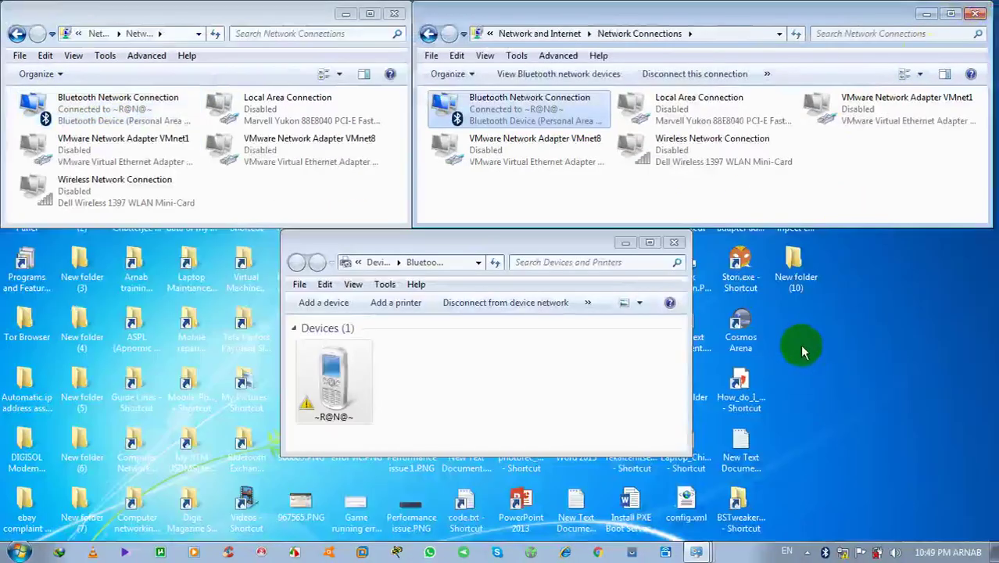
{"action": "left_click", "coordinate": [428, 33]}
{"action": "left_click", "coordinate": [246, 191]}
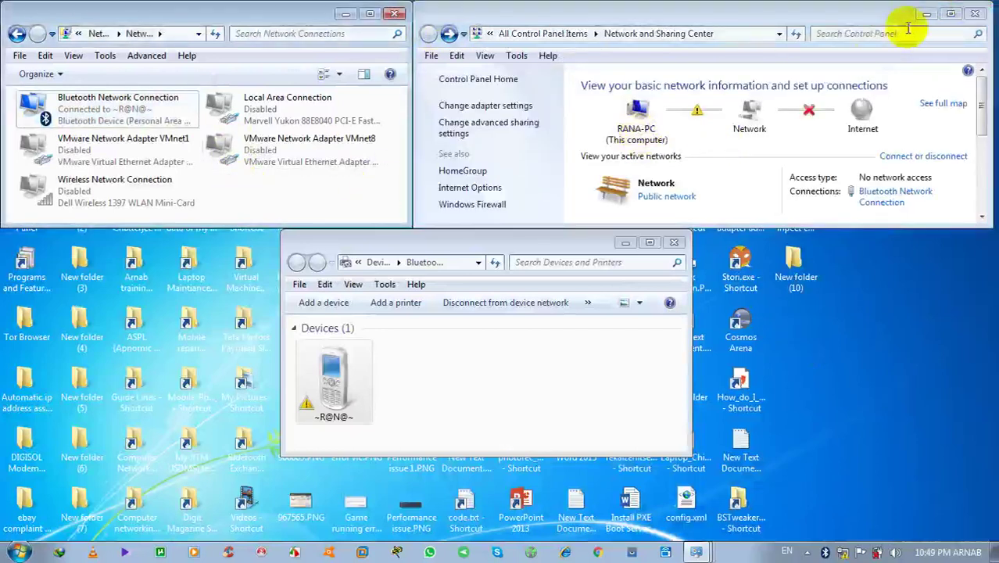
Step: Disconnect the Bluetooth Network Connection from the Network Connections window
{"action": "right_click", "coordinate": [132, 108]}
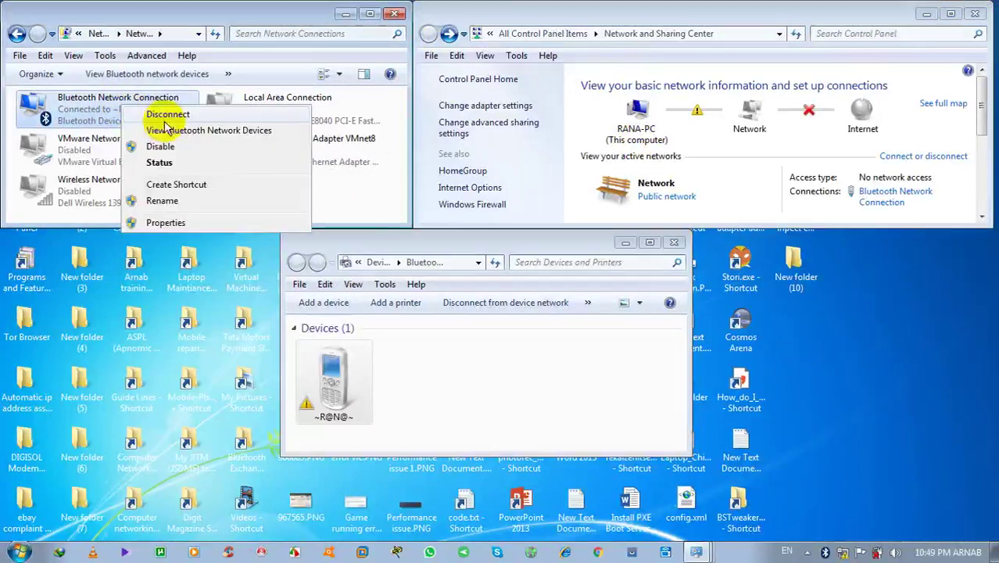
{"action": "left_click", "coordinate": [145, 115]}
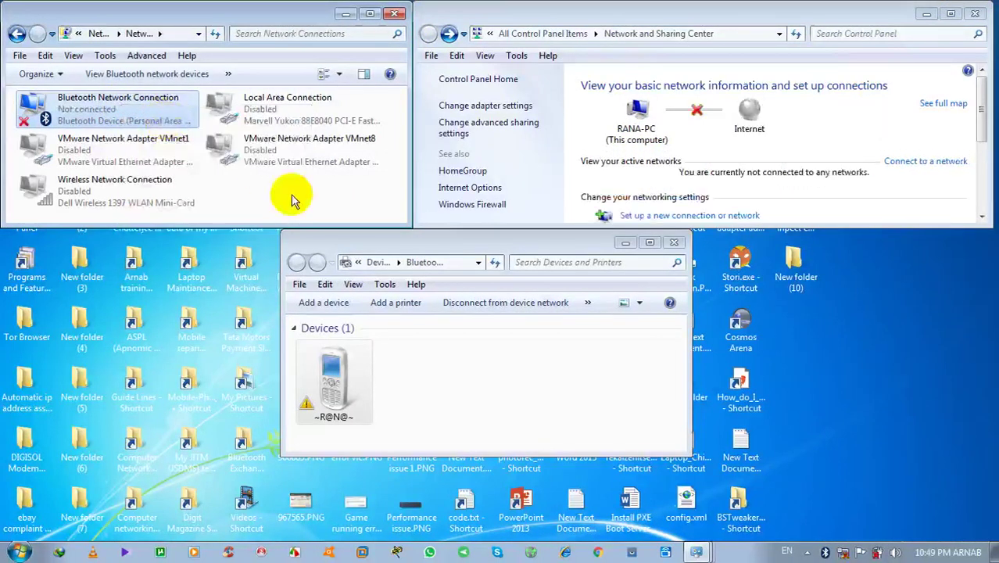
Step: Reconnect the computer to the paired phone's network from the Bluetooth devices window using the Access point option
{"action": "left_click", "coordinate": [529, 379]}
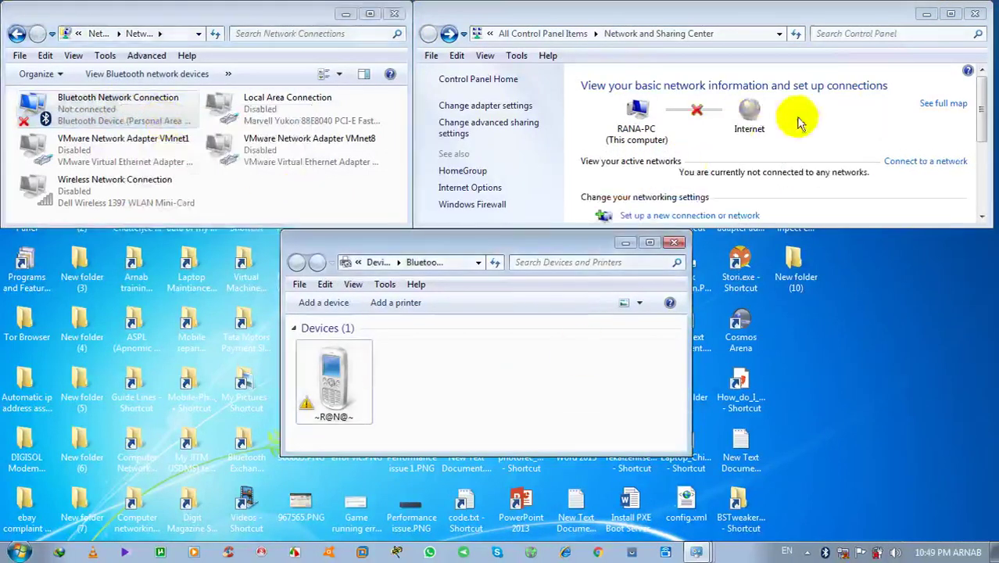
{"action": "right_click", "coordinate": [334, 364]}
{"action": "mouse_move", "coordinate": [407, 385]}
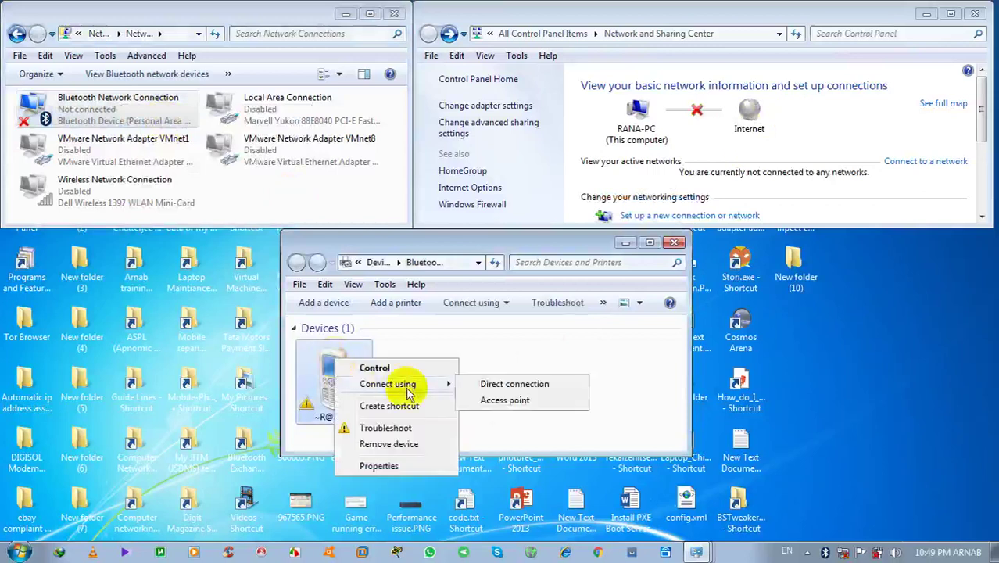
{"action": "left_click", "coordinate": [487, 401]}
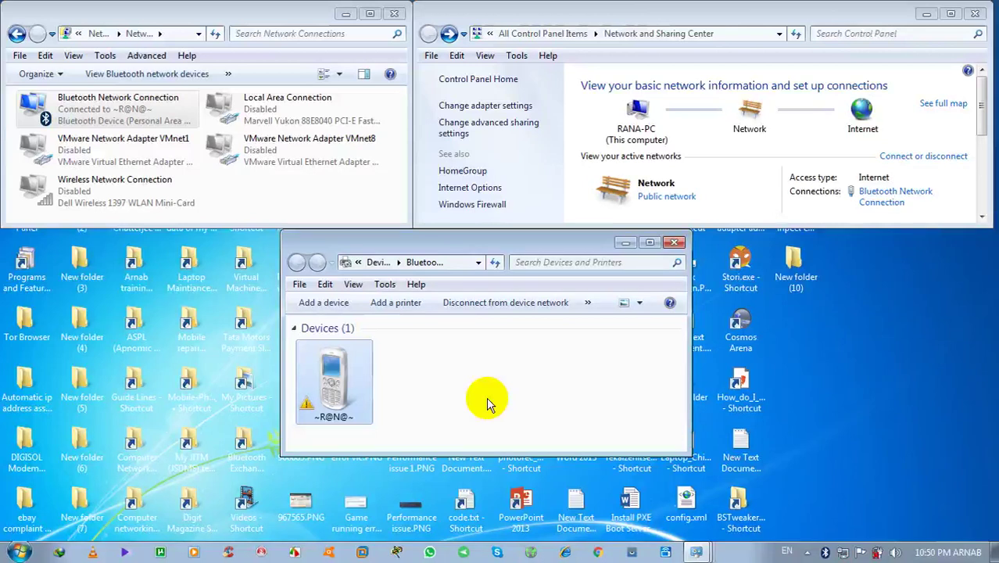
Step: Disconnect the computer from the paired phone's device network in the Bluetooth devices window
{"action": "left_click", "coordinate": [552, 355]}
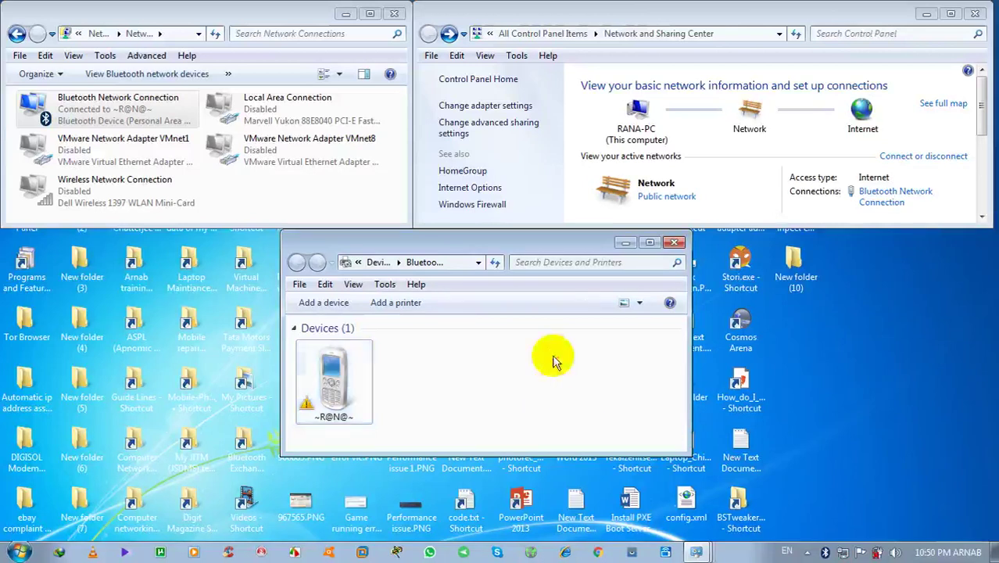
{"action": "right_click", "coordinate": [331, 359]}
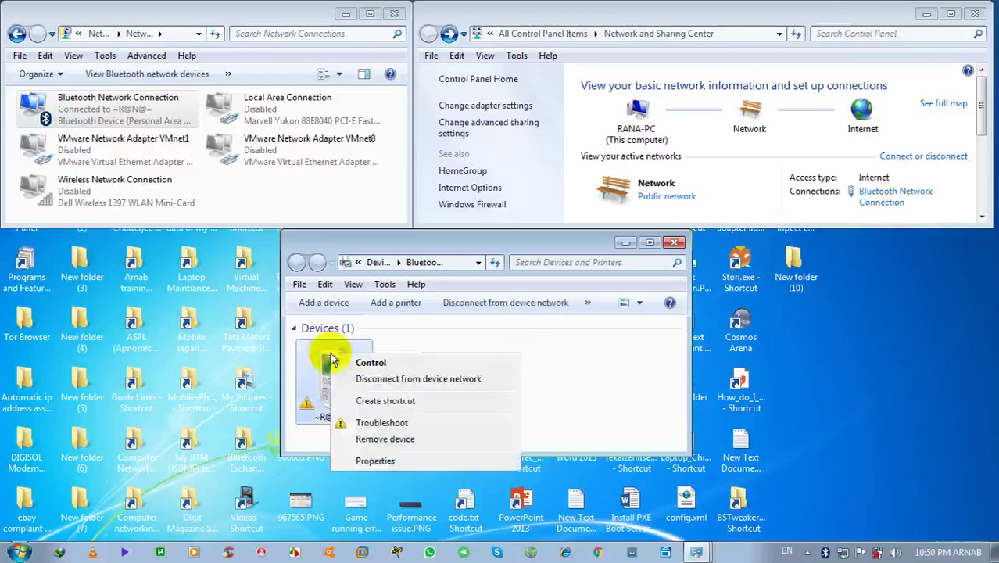
{"action": "left_click", "coordinate": [391, 380]}
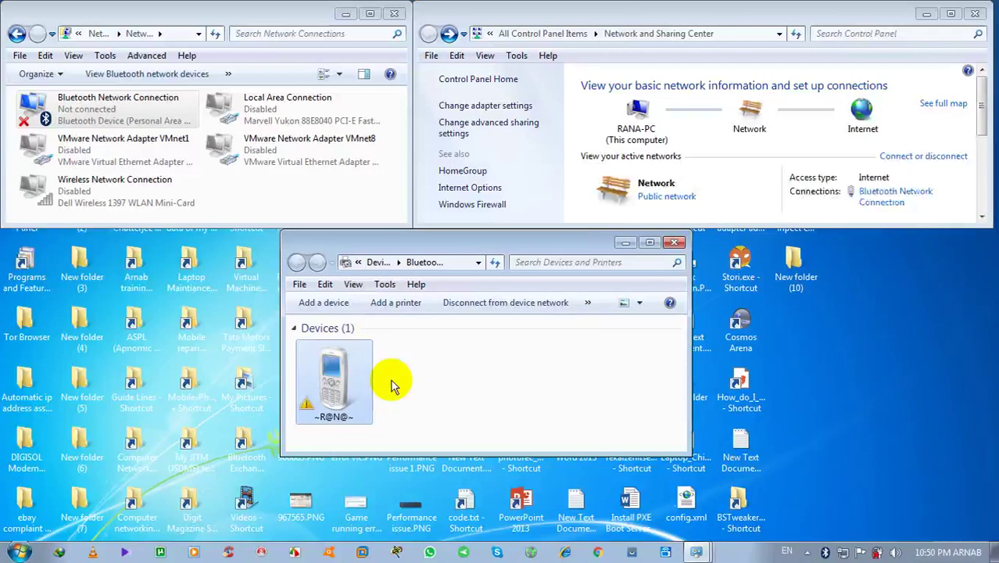
{"action": "left_click", "coordinate": [399, 379]}
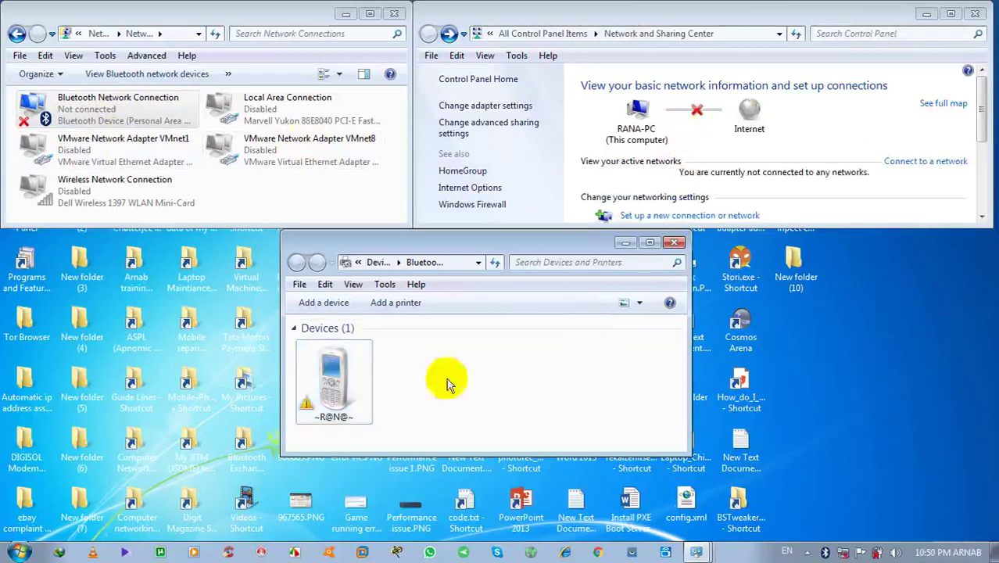
Step: Try connecting to the paired phone's network as an Access point three times, dismissing the dialog after each attempt
{"action": "right_click", "coordinate": [333, 364]}
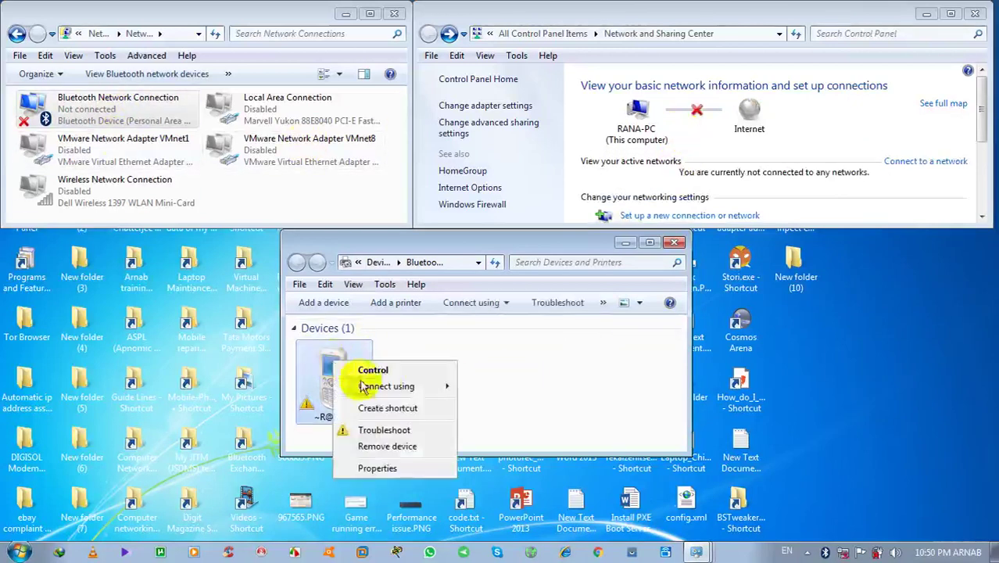
{"action": "mouse_move", "coordinate": [372, 386]}
{"action": "left_click", "coordinate": [516, 405]}
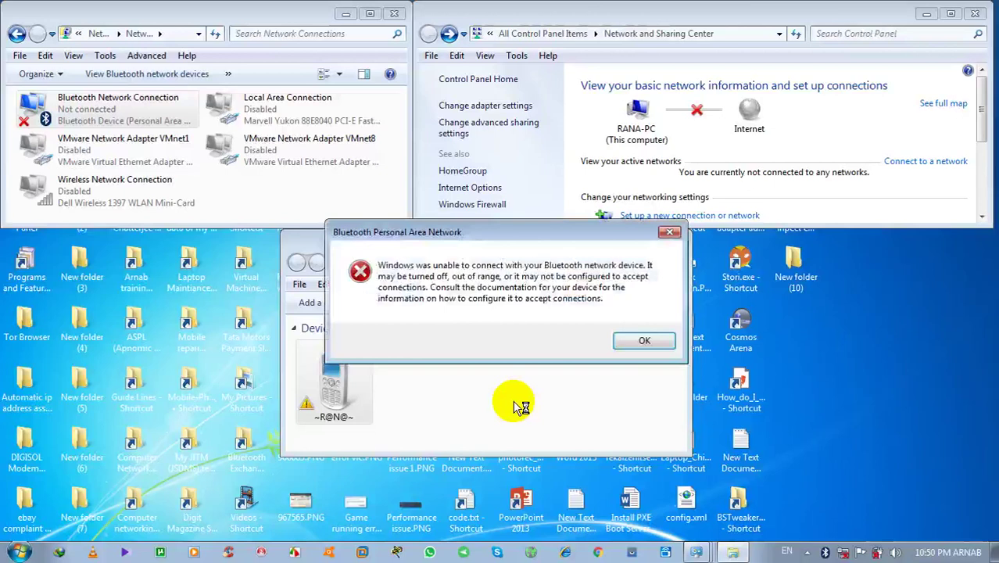
{"action": "left_click", "coordinate": [643, 342]}
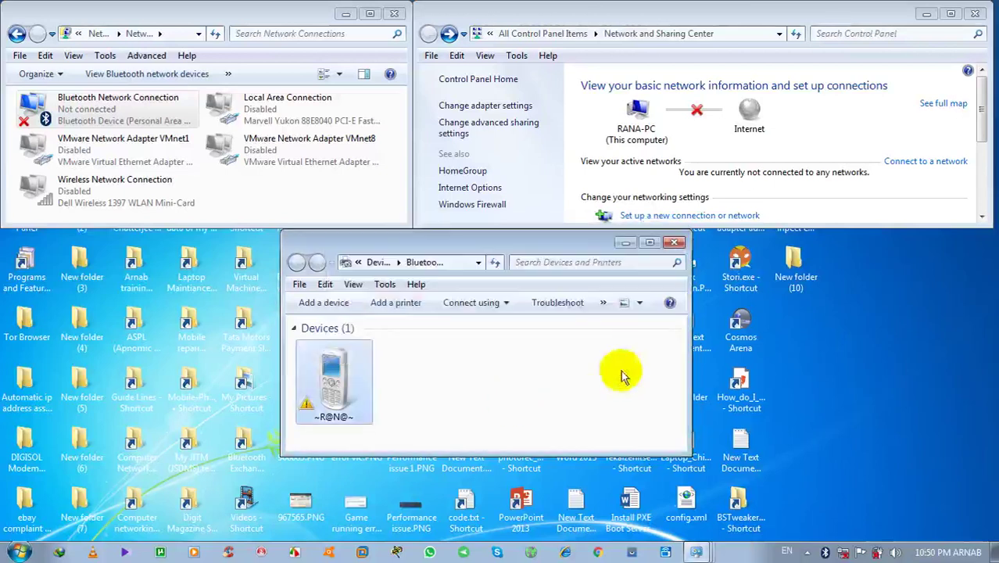
{"action": "right_click", "coordinate": [322, 363]}
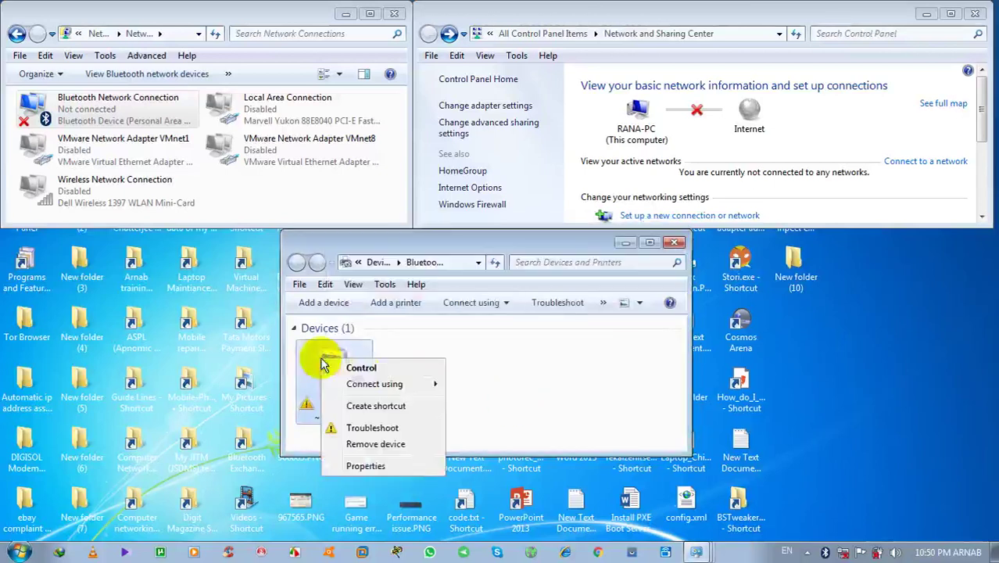
{"action": "mouse_move", "coordinate": [379, 383]}
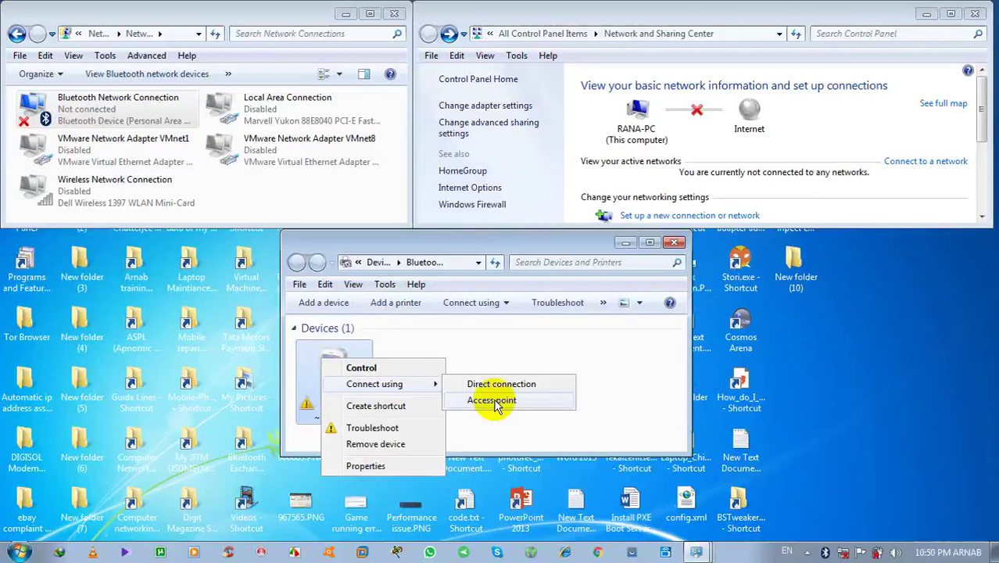
{"action": "left_click", "coordinate": [492, 401]}
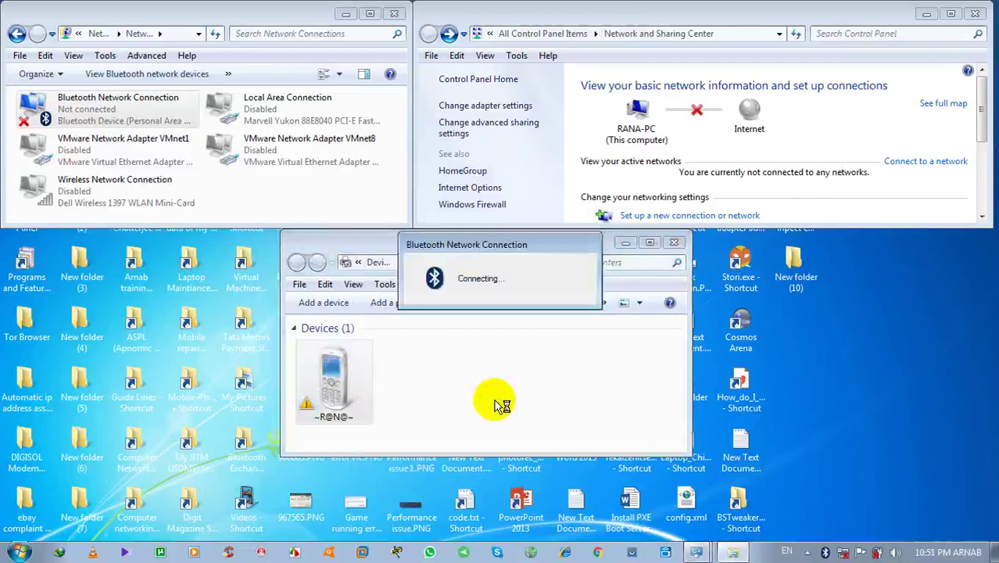
{"action": "left_click", "coordinate": [643, 339]}
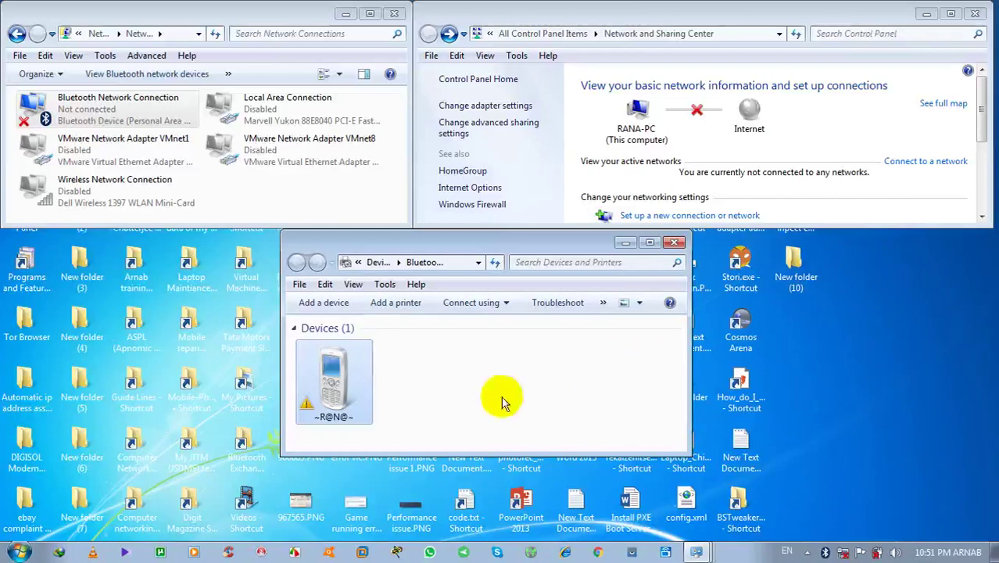
{"action": "right_click", "coordinate": [322, 359]}
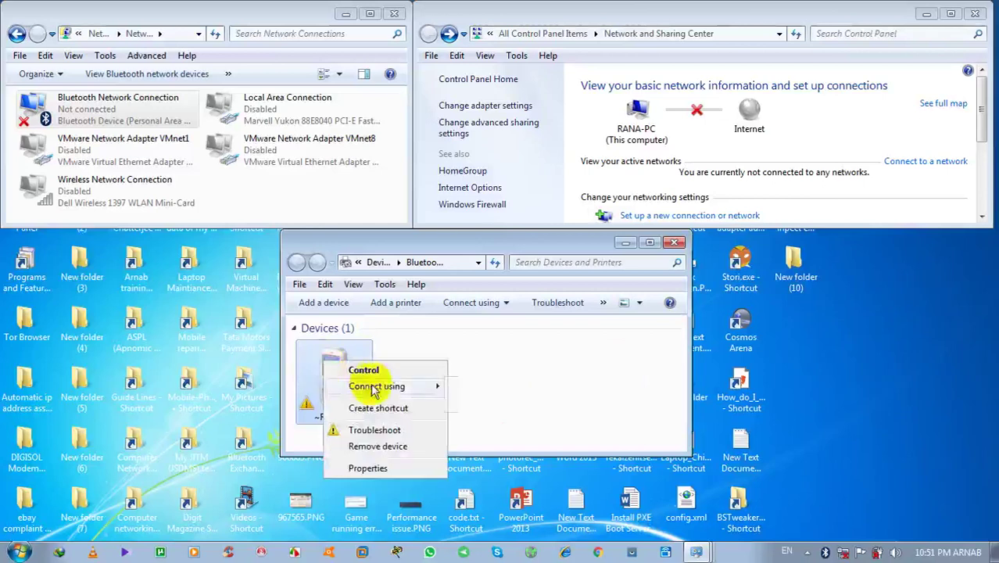
{"action": "mouse_move", "coordinate": [363, 385]}
{"action": "left_click", "coordinate": [477, 402]}
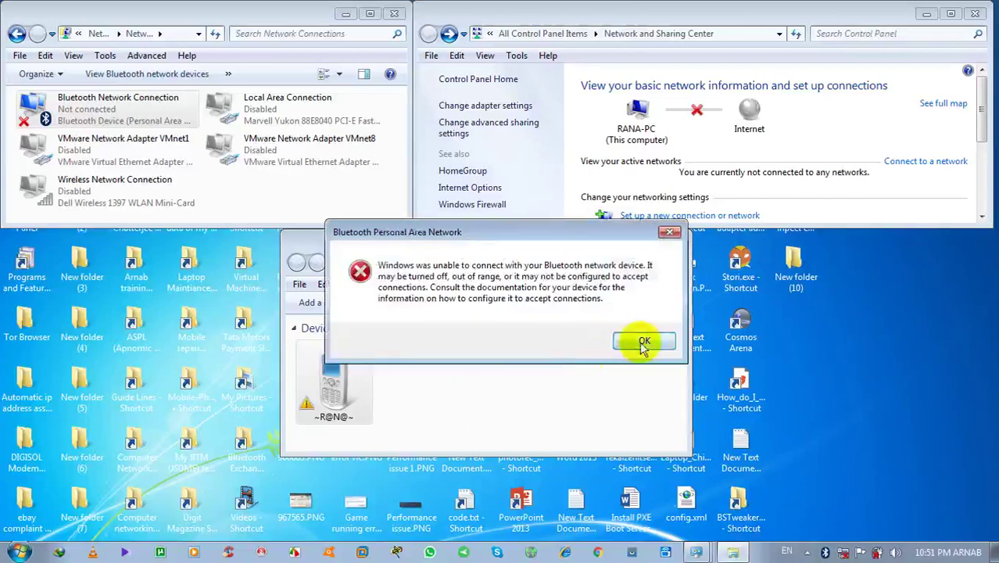
{"action": "left_click", "coordinate": [641, 342]}
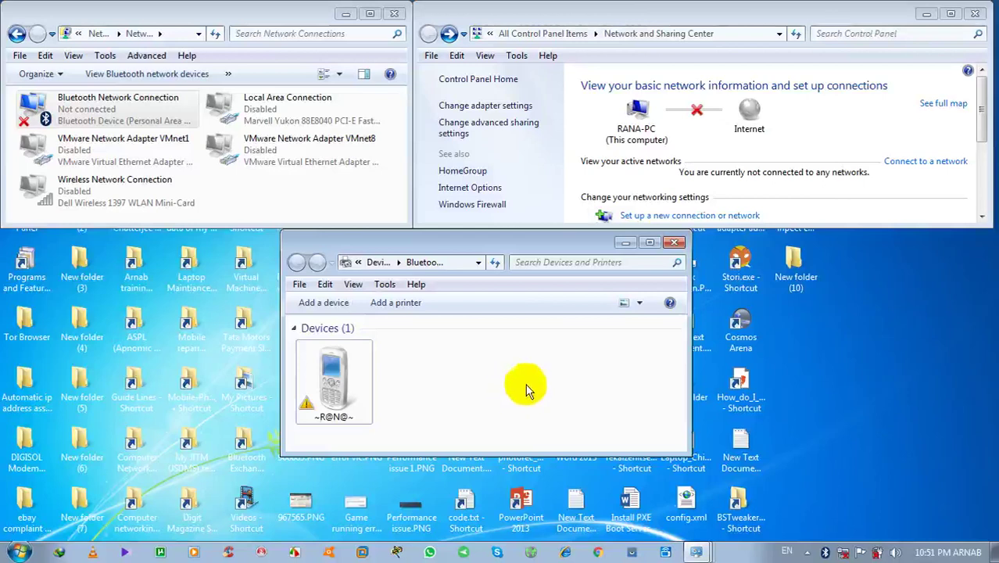
Step: Connect to the paired phone's network again using the Access point option
{"action": "right_click", "coordinate": [332, 374]}
{"action": "mouse_move", "coordinate": [379, 391]}
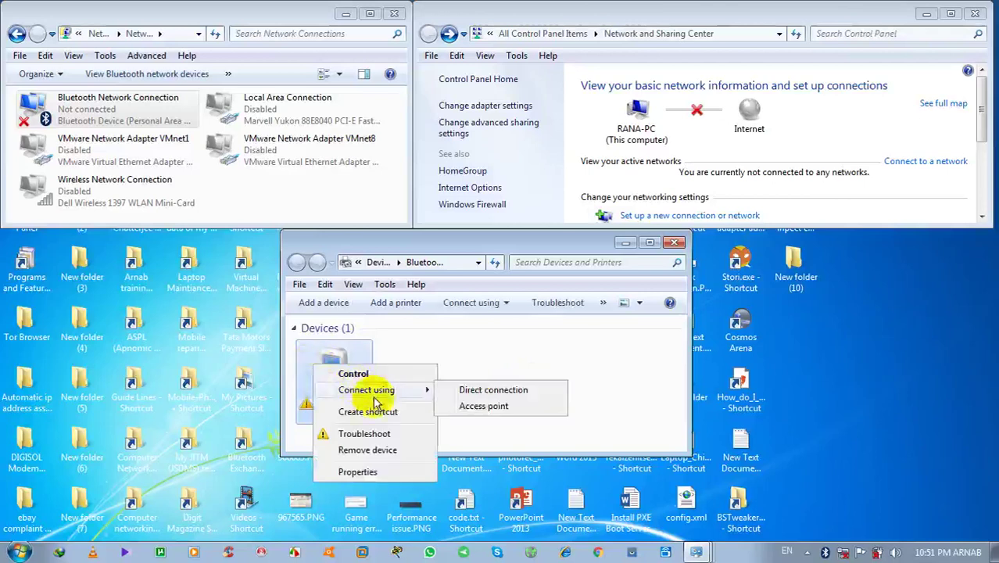
{"action": "left_click", "coordinate": [473, 406]}
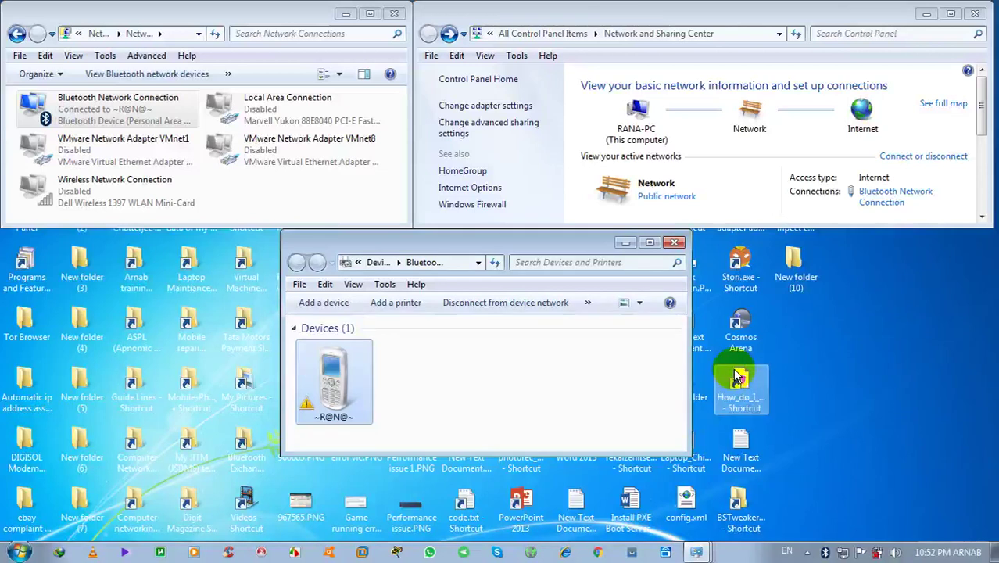
{"action": "left_click", "coordinate": [837, 364]}
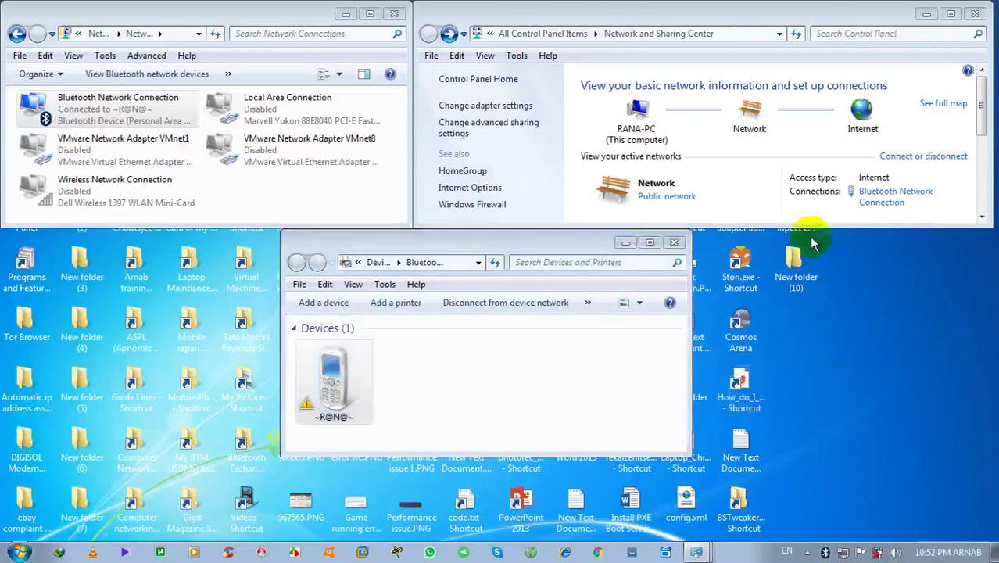
Step: Disconnect from the paired phone's device network once more
{"action": "left_click", "coordinate": [516, 400]}
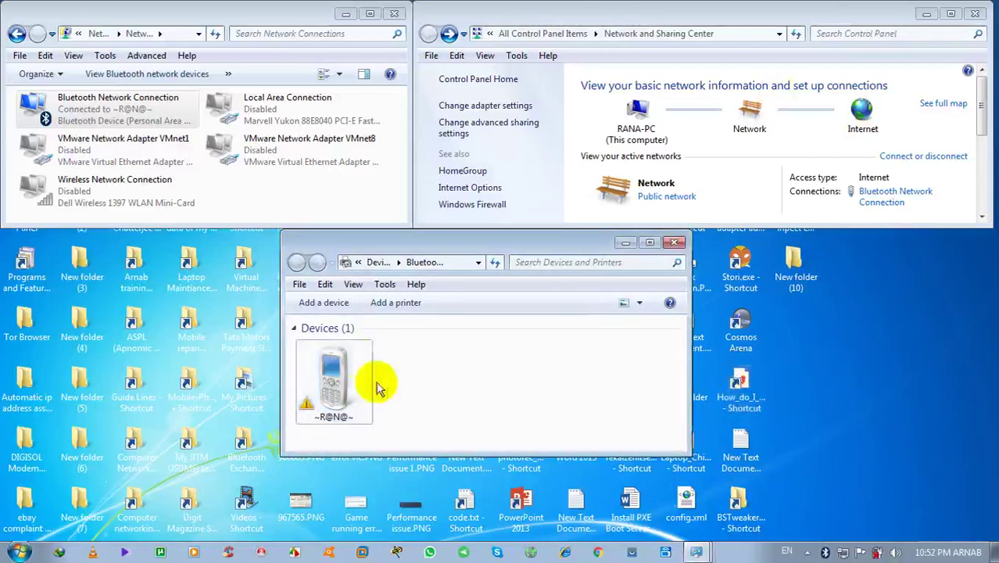
{"action": "left_click", "coordinate": [332, 371]}
{"action": "right_click", "coordinate": [331, 371]}
{"action": "left_click", "coordinate": [405, 393]}
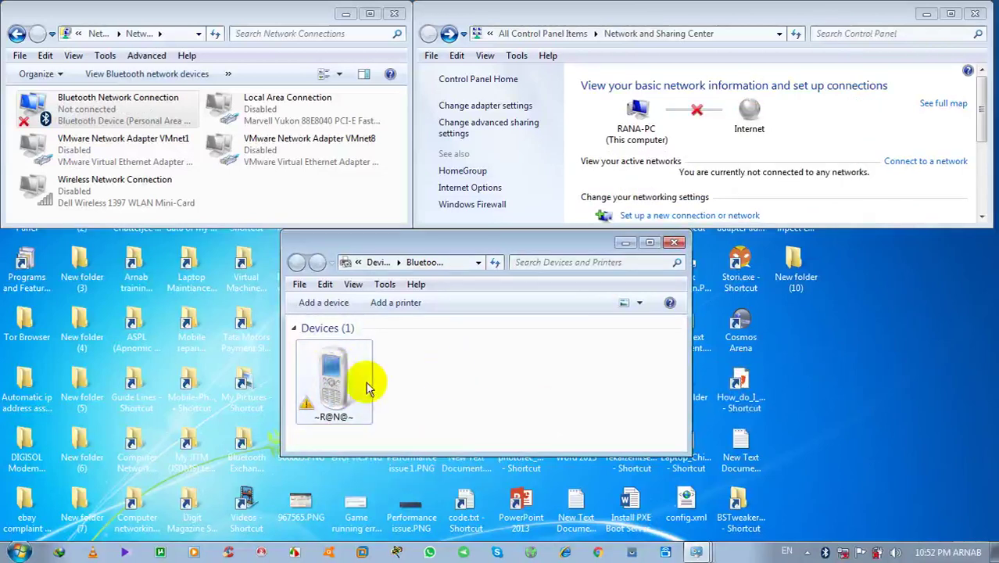
Step: Re-establish the connection to the paired phone's network through its Access point option
{"action": "right_click", "coordinate": [335, 361]}
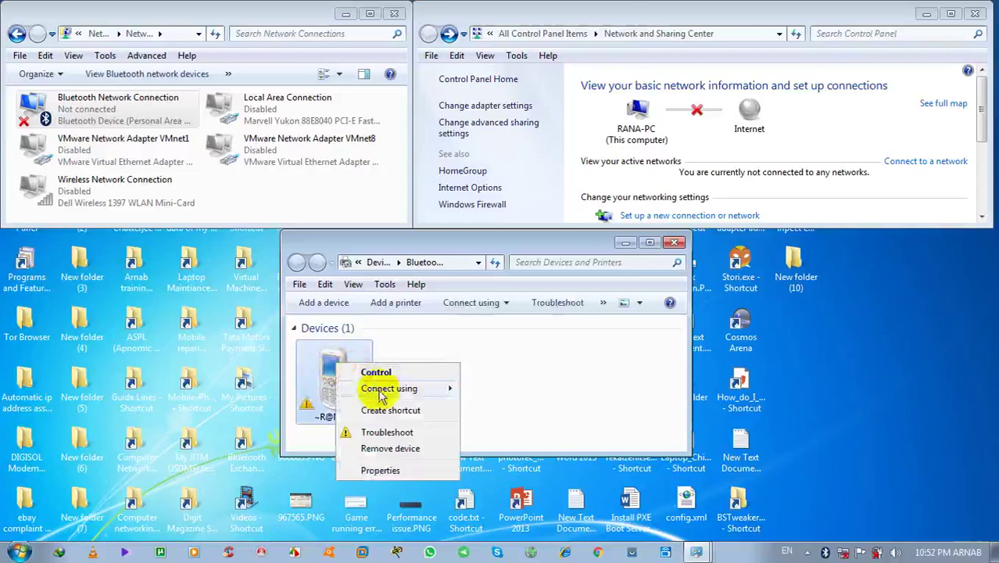
{"action": "mouse_move", "coordinate": [367, 388]}
{"action": "left_click", "coordinate": [506, 405]}
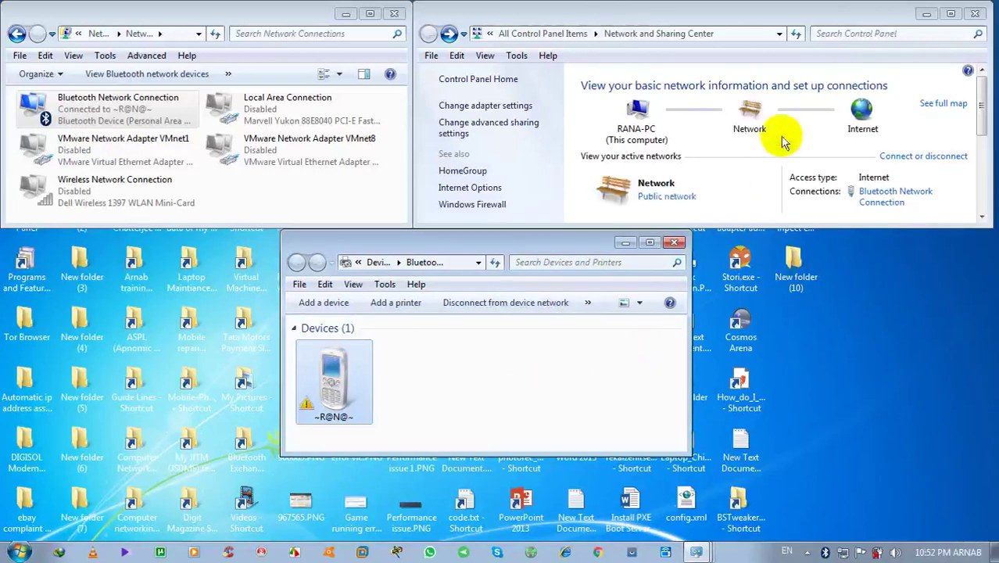
Step: Close the Bluetooth devices window and the Network Connections window
{"action": "left_click", "coordinate": [675, 242]}
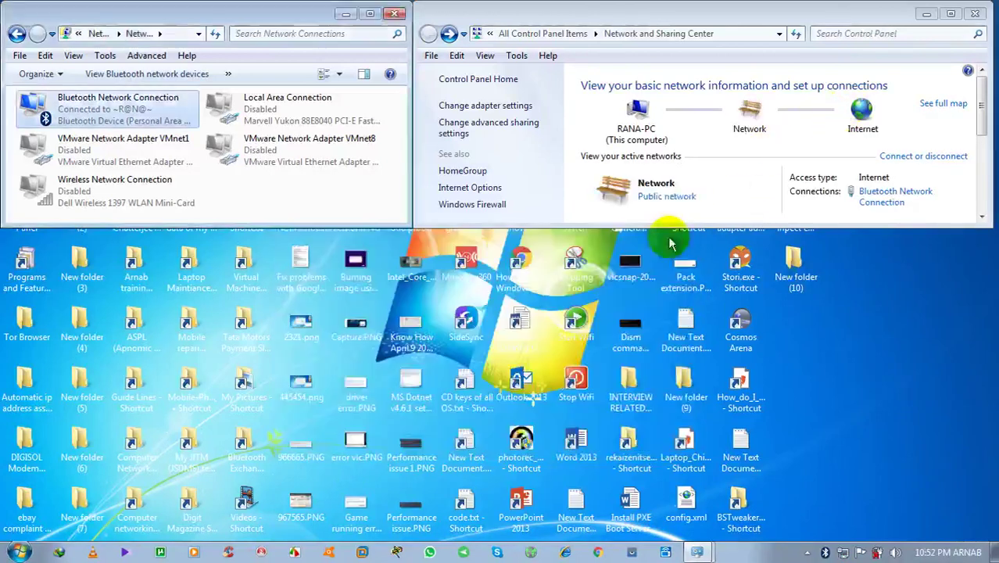
{"action": "left_click", "coordinate": [394, 14]}
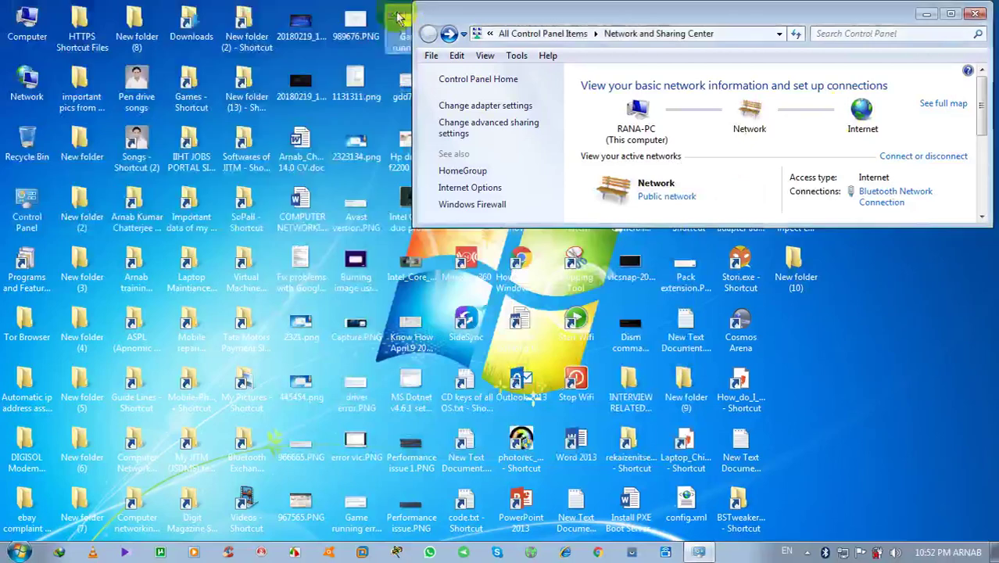
Step: Maximize Network and Sharing Center and disconnect the Bluetooth Network Connection from its status dialog, leaving the window minimized
{"action": "left_click", "coordinate": [950, 13]}
{"action": "left_click", "coordinate": [565, 195]}
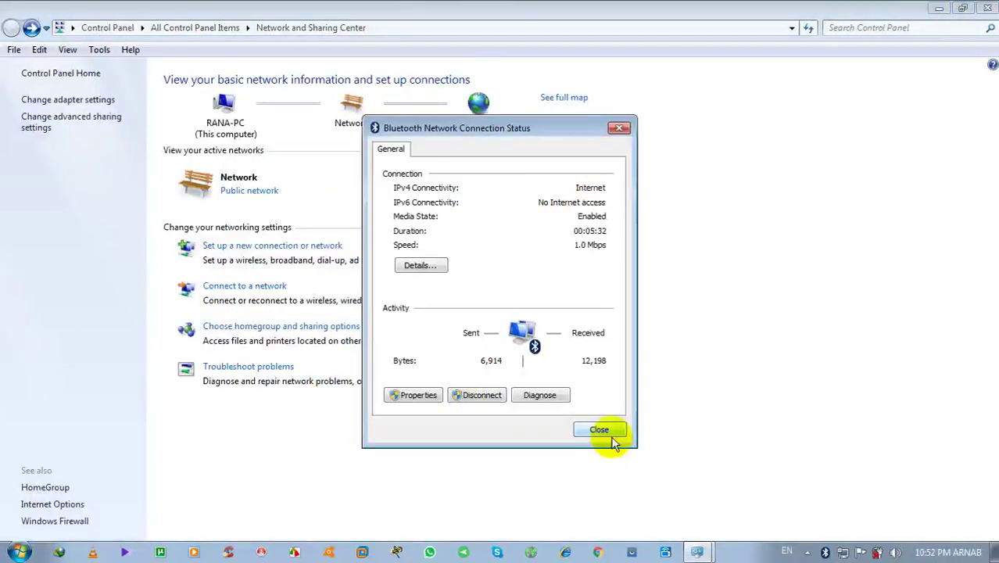
{"action": "left_click", "coordinate": [479, 395]}
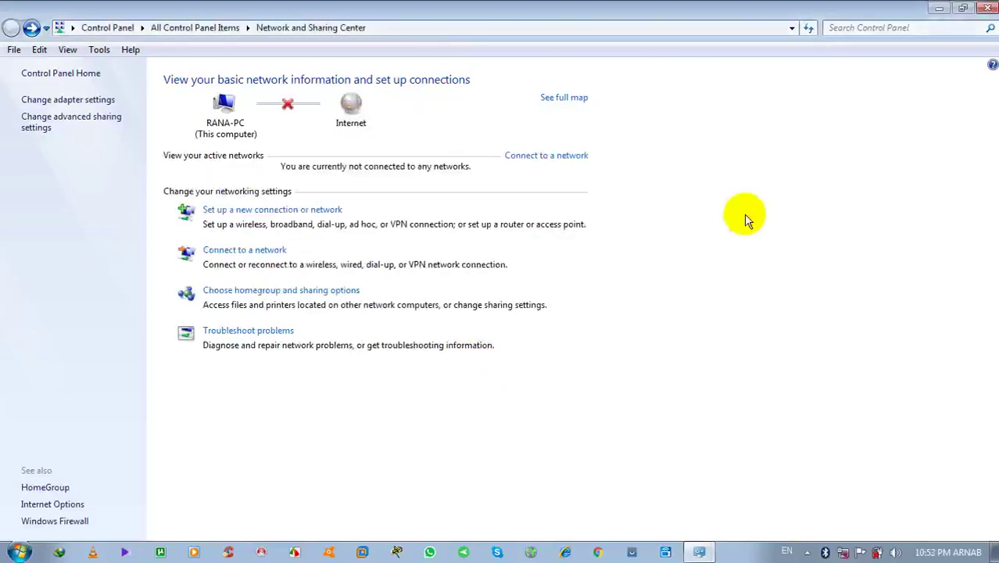
{"action": "left_click", "coordinate": [937, 11]}
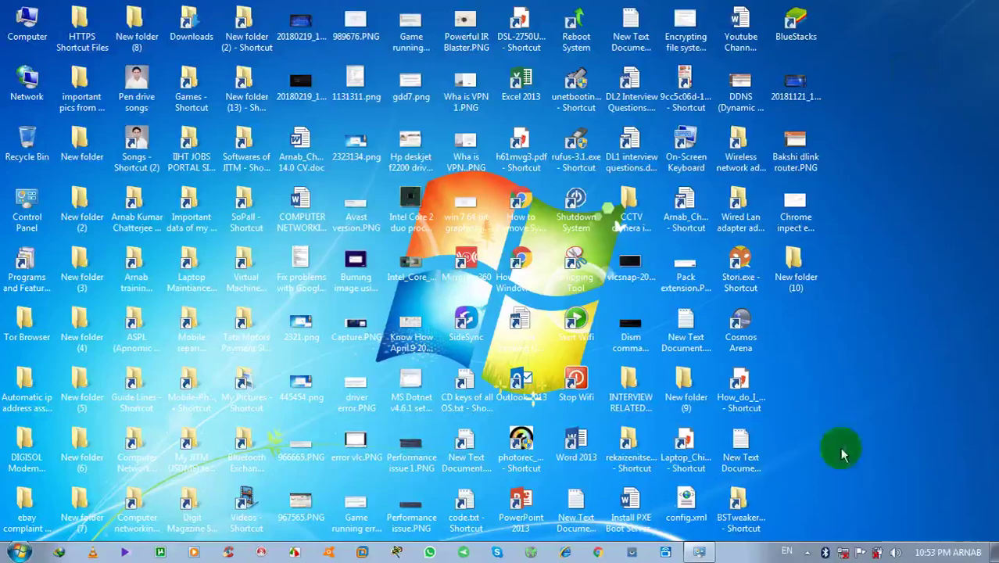
Step: Reopen the Bluetooth devices list and connect to the paired phone using Access point
{"action": "right_click", "coordinate": [825, 551]}
{"action": "left_click", "coordinate": [891, 453]}
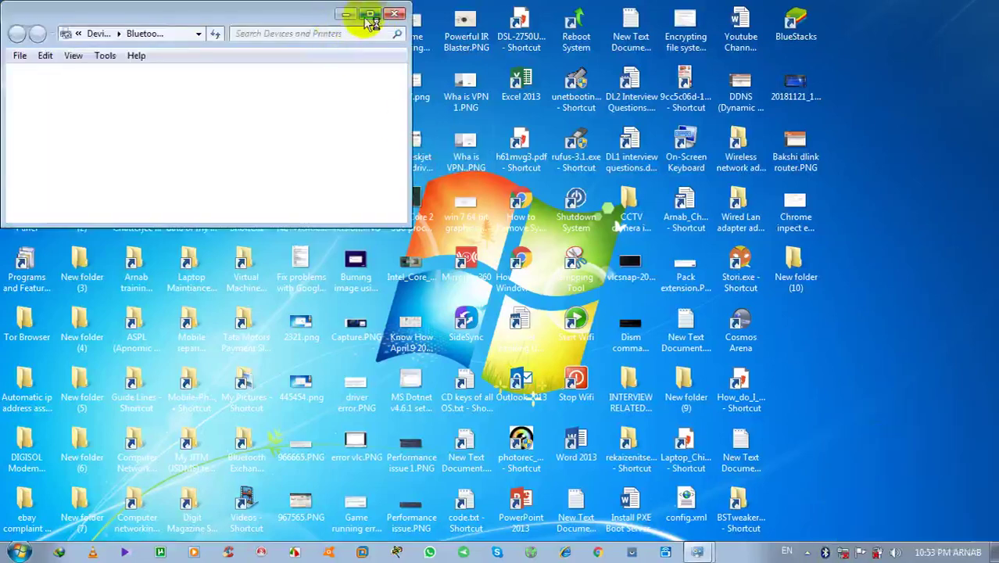
{"action": "left_click", "coordinate": [370, 16]}
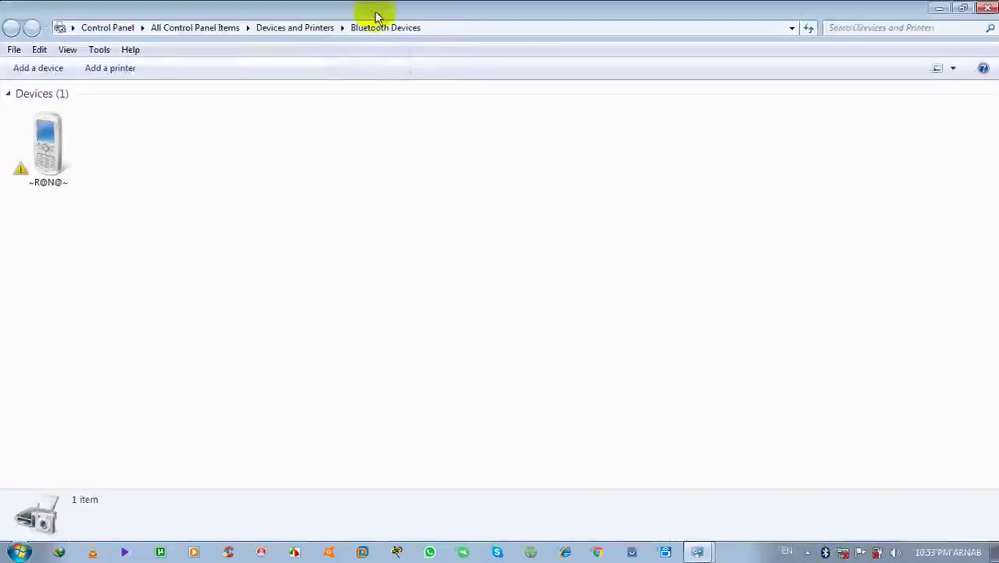
{"action": "right_click", "coordinate": [58, 123]}
{"action": "mouse_move", "coordinate": [99, 149]}
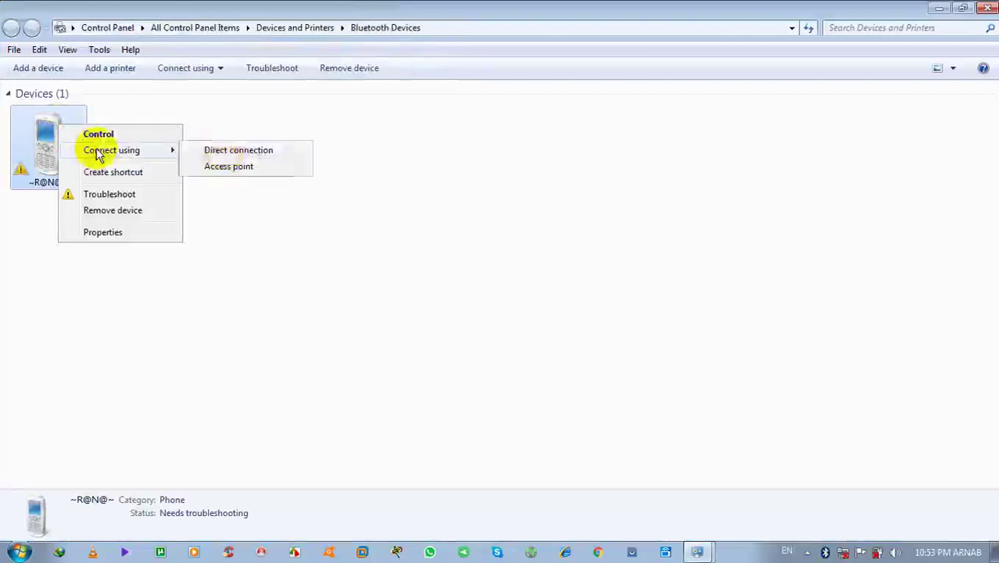
{"action": "left_click", "coordinate": [228, 165]}
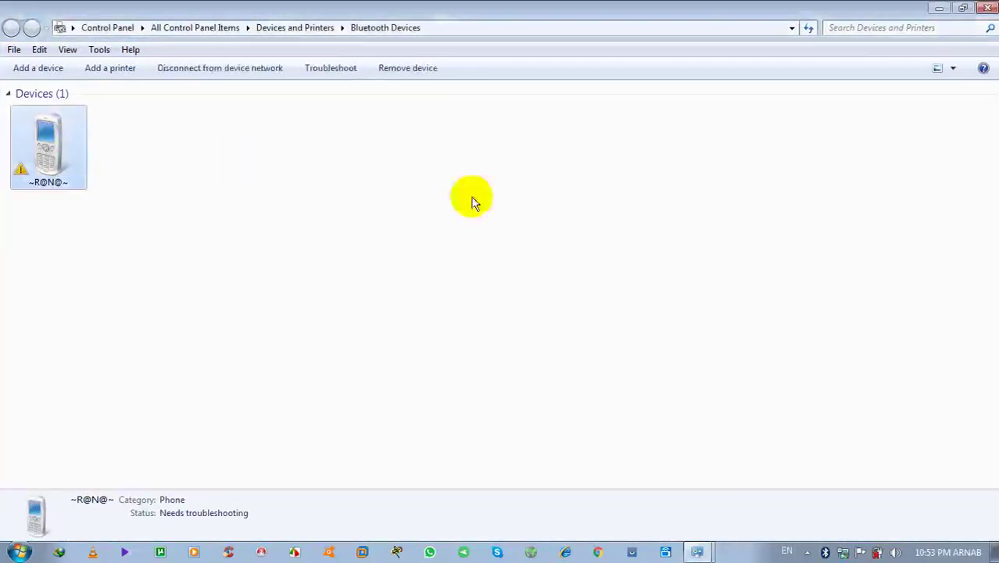
Step: Close the Bluetooth Devices window, check the connection in Network and Sharing Center and close that window too
{"action": "left_click", "coordinate": [988, 8]}
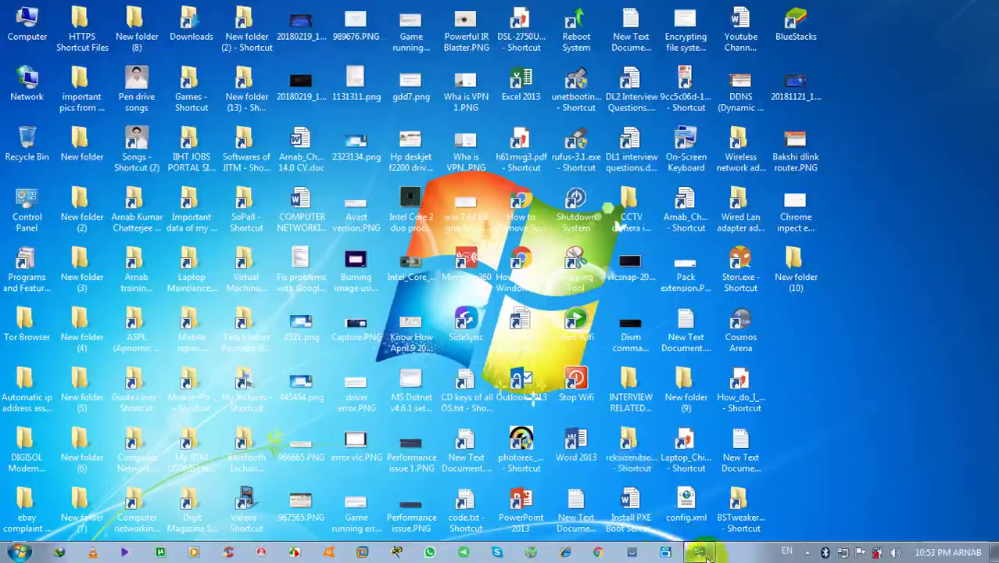
{"action": "left_click", "coordinate": [697, 551]}
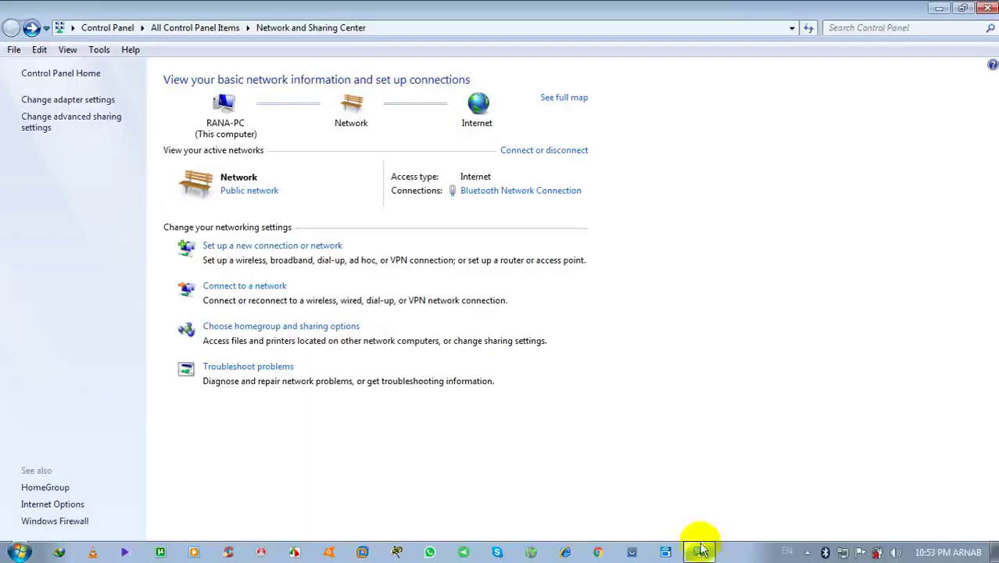
{"action": "left_click", "coordinate": [987, 8]}
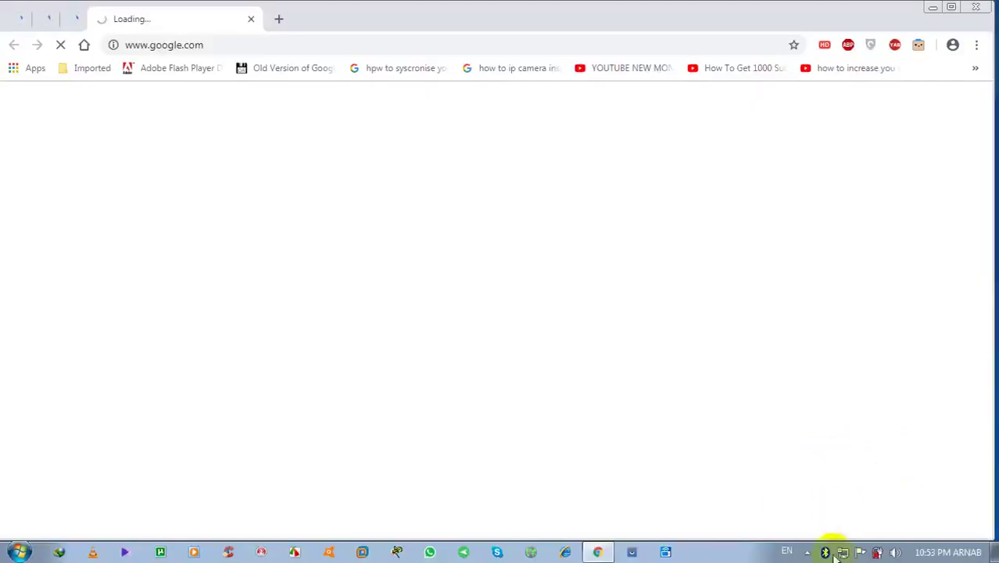
Step: Check the current network's internet access status from the notification area while the Google page loads in the browser
{"action": "mouse_move", "coordinate": [844, 554]}
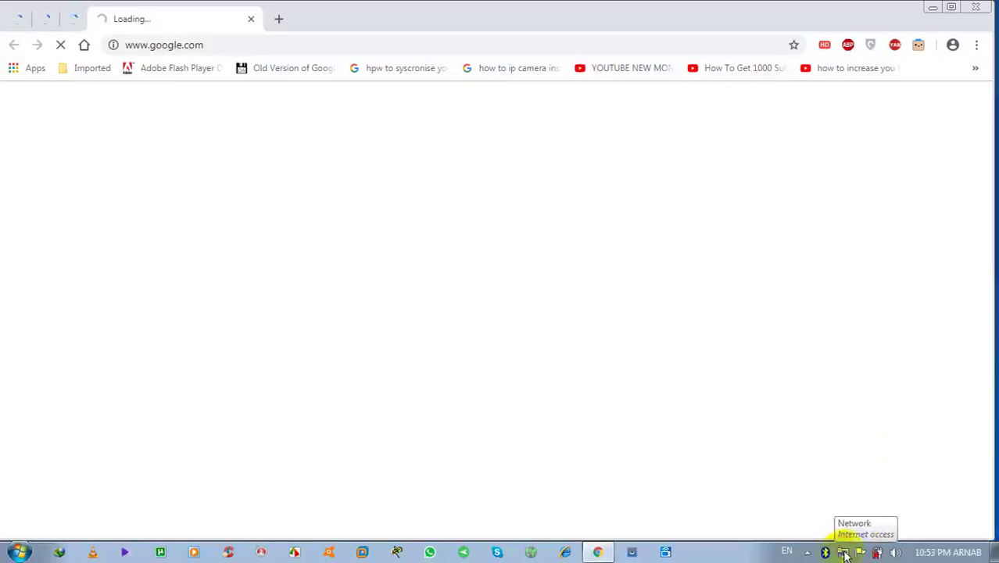
{"action": "left_click", "coordinate": [844, 555]}
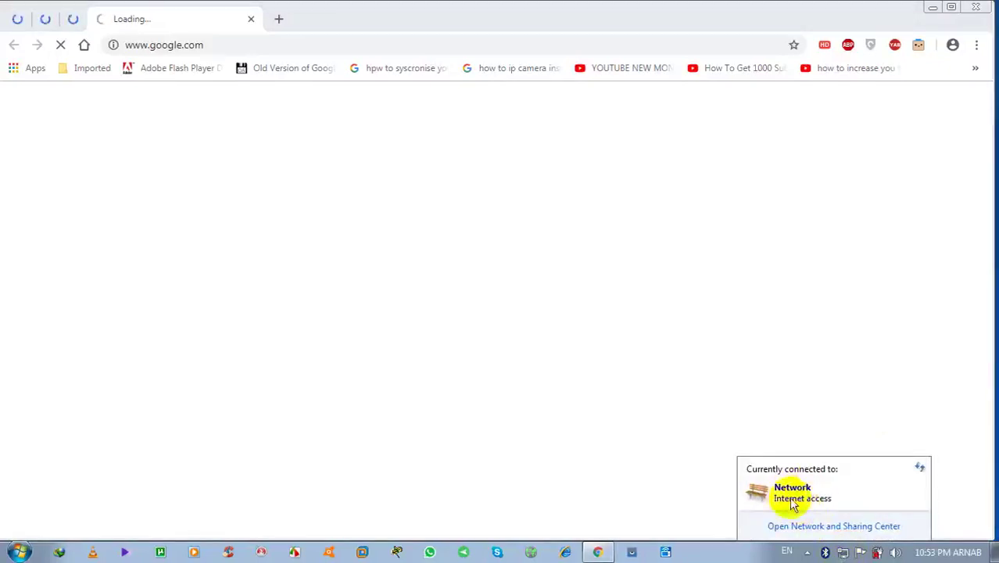
{"action": "left_click", "coordinate": [694, 391]}
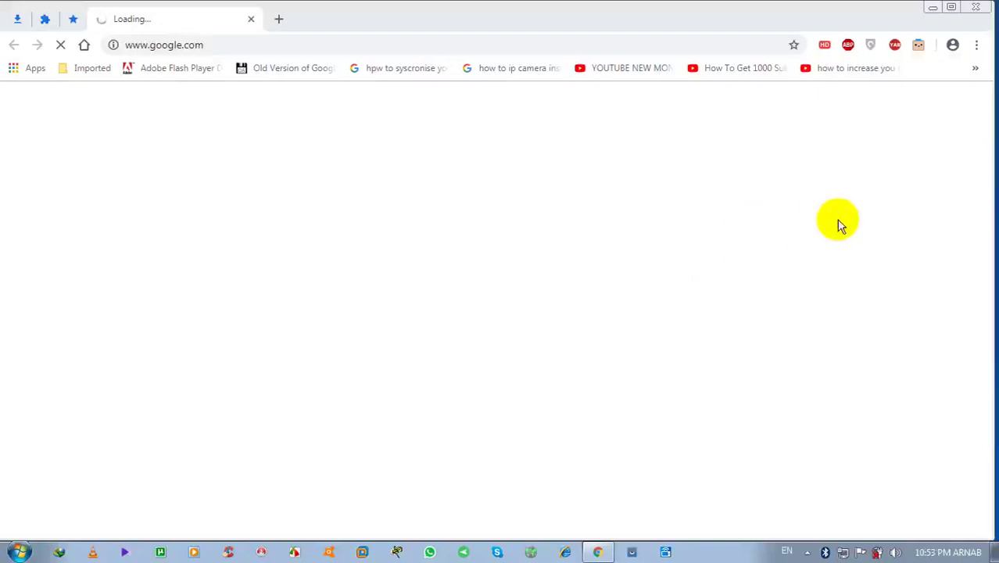
Step: Minimize the browser to refresh the desktop, and bring the Google page back with its search box active
{"action": "left_click", "coordinate": [933, 10]}
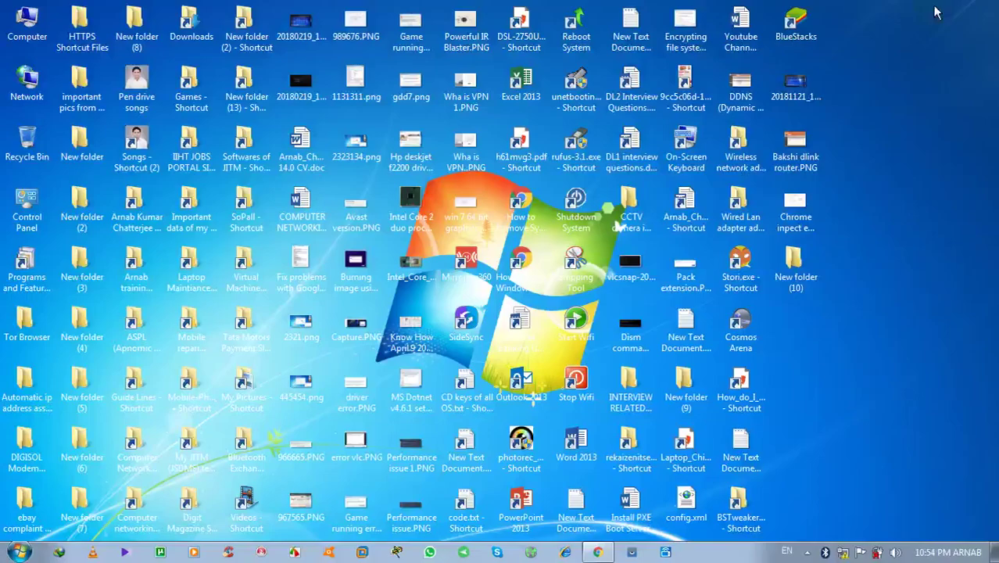
{"action": "right_click", "coordinate": [782, 336]}
{"action": "left_click", "coordinate": [821, 378]}
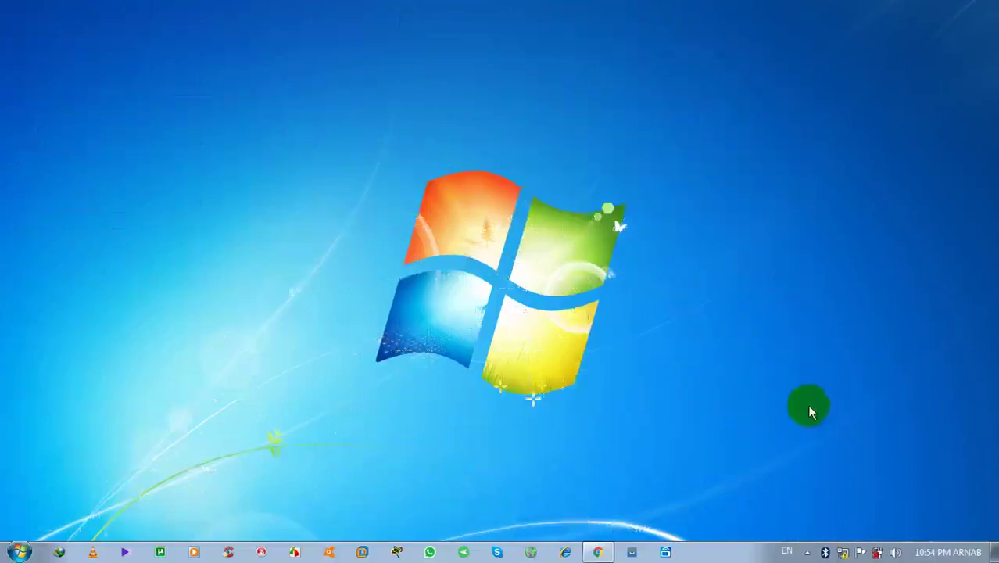
{"action": "left_click", "coordinate": [597, 552]}
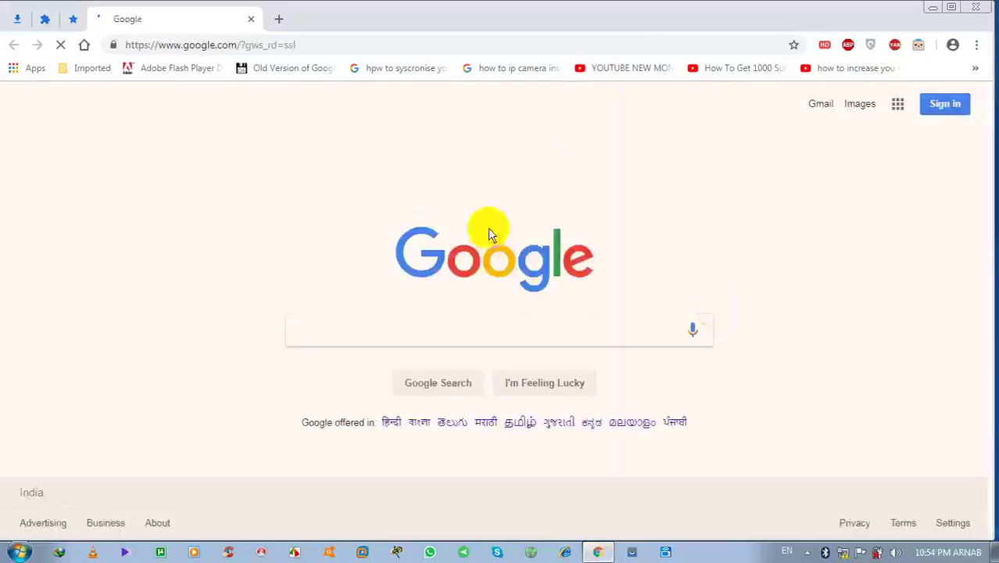
{"action": "left_click", "coordinate": [578, 335]}
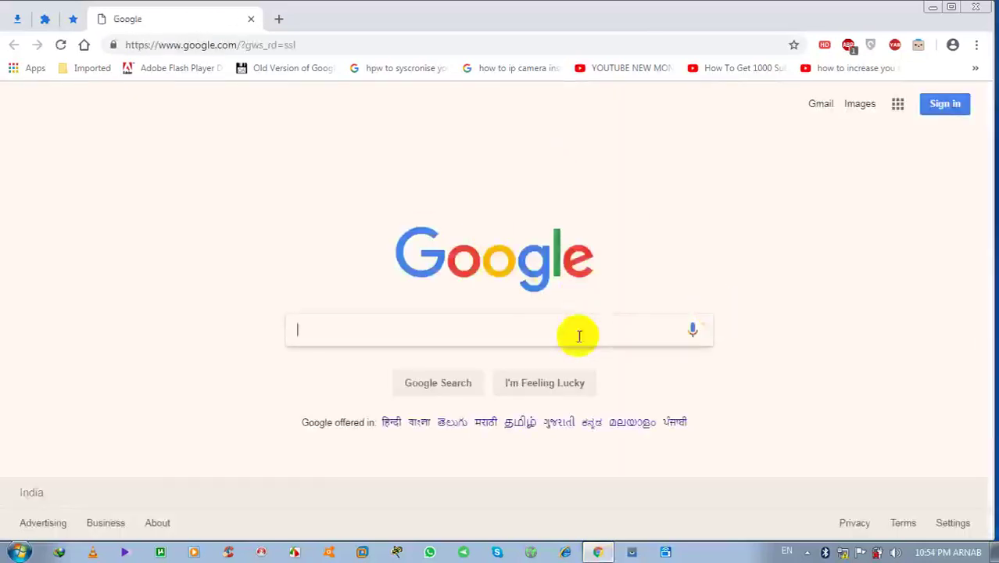
Step: Inspect the Bluetooth Network Connection's status and details from Network and Sharing Center, and close the dialogs and window
{"action": "right_click", "coordinate": [845, 553]}
{"action": "left_click", "coordinate": [833, 538]}
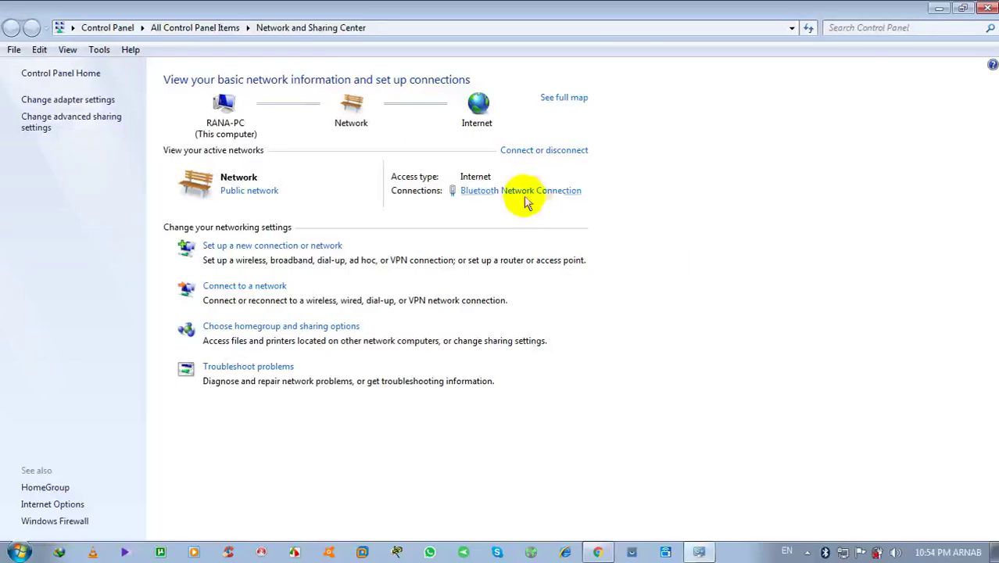
{"action": "left_click", "coordinate": [526, 193]}
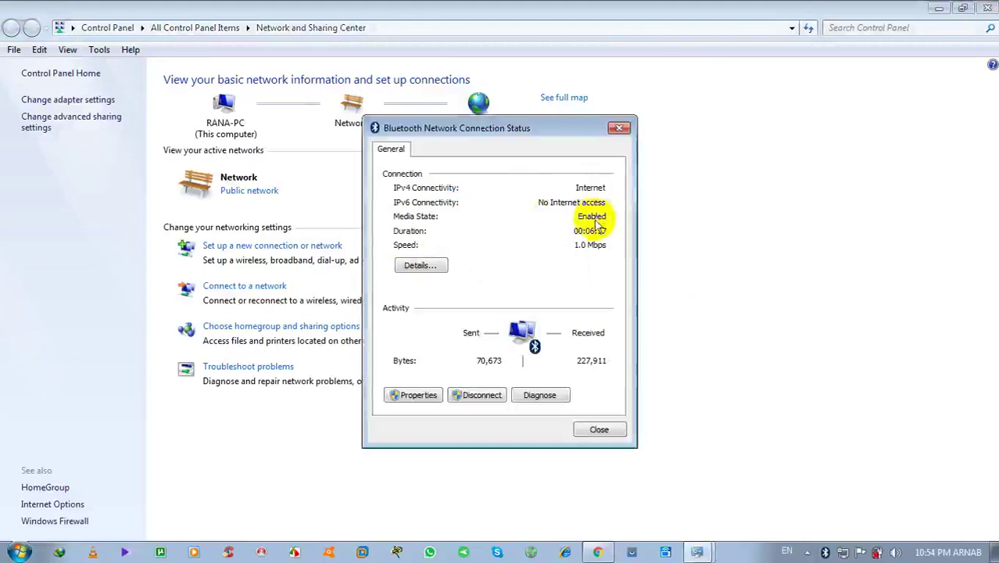
{"action": "left_click", "coordinate": [417, 266]}
{"action": "left_click", "coordinate": [602, 437]}
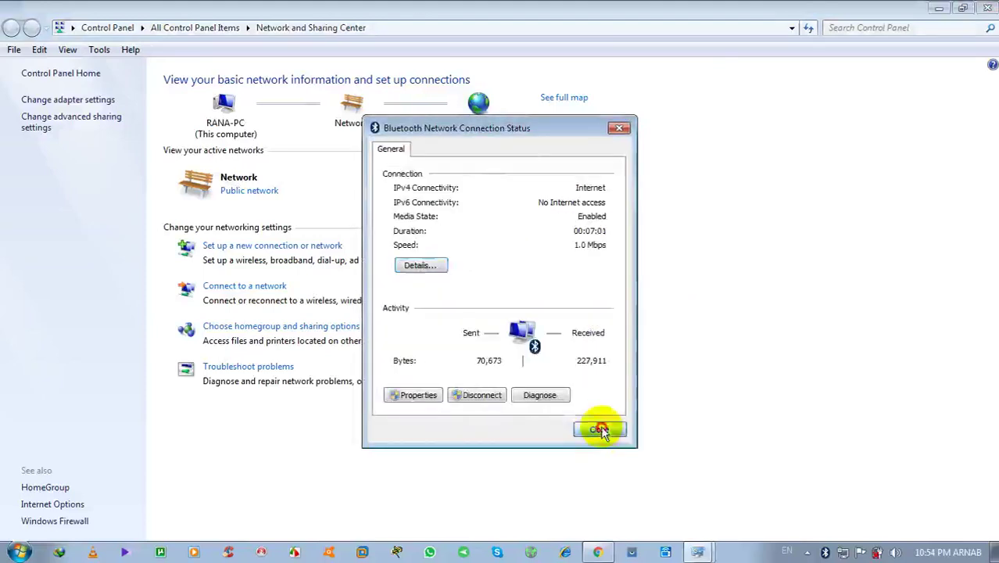
{"action": "left_click", "coordinate": [597, 431]}
{"action": "left_click", "coordinate": [986, 8]}
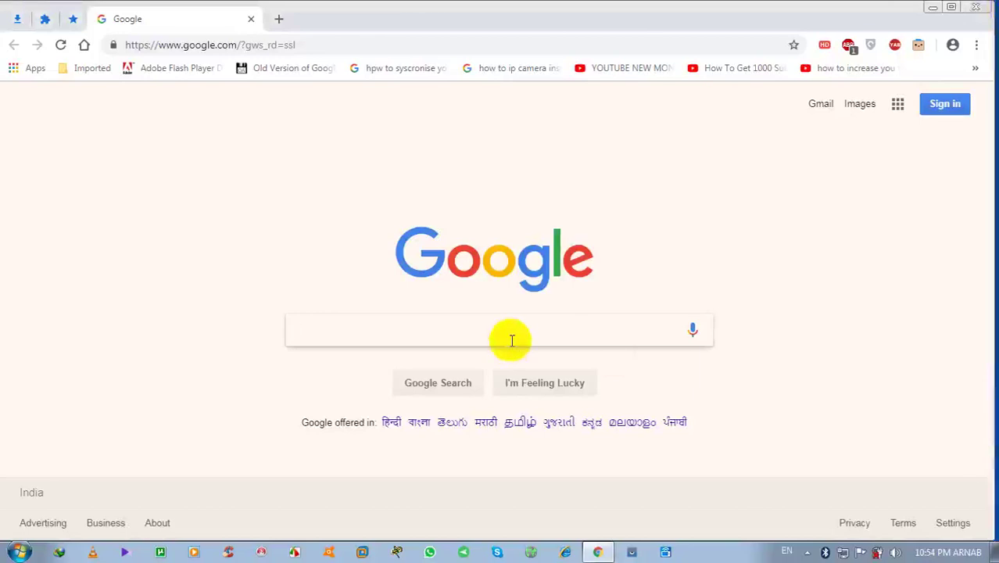
Step: Search Google for "raja" and look through the results page to test the connection, closing the browser when done
{"action": "type", "text": "raja"}
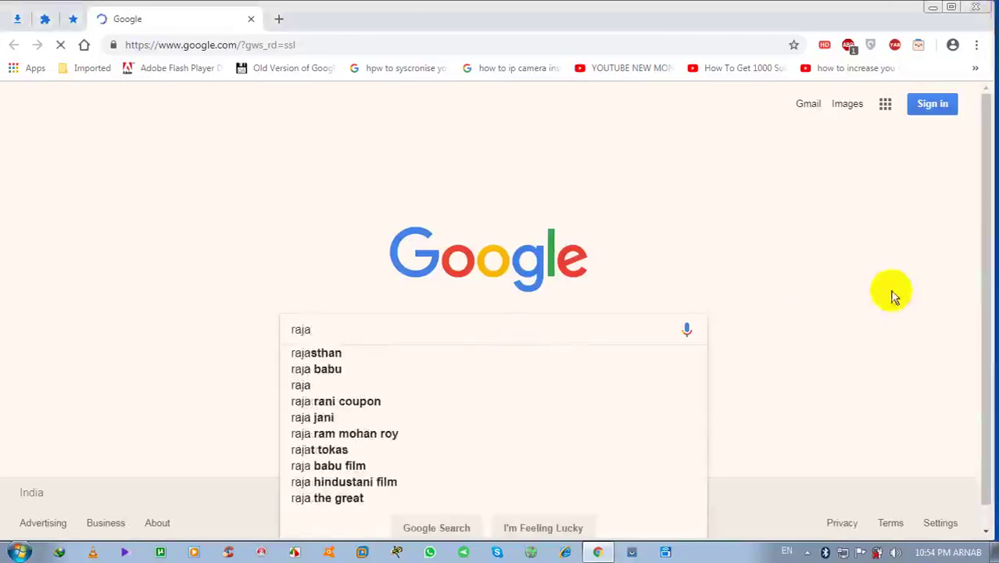
{"action": "left_click", "coordinate": [850, 269]}
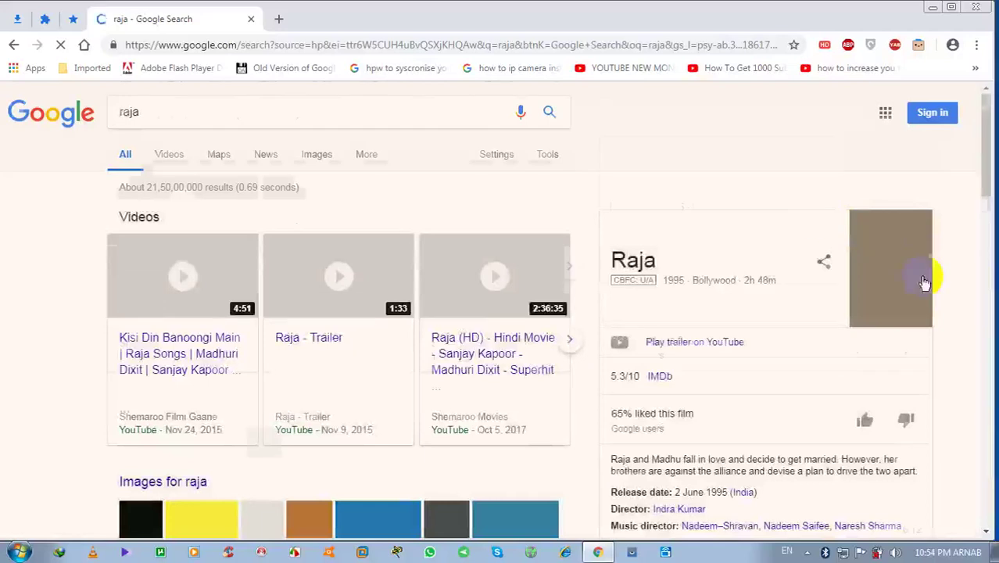
{"action": "scroll", "coordinate": [924, 281], "scroll_direction": "down", "scroll_amount": 10}
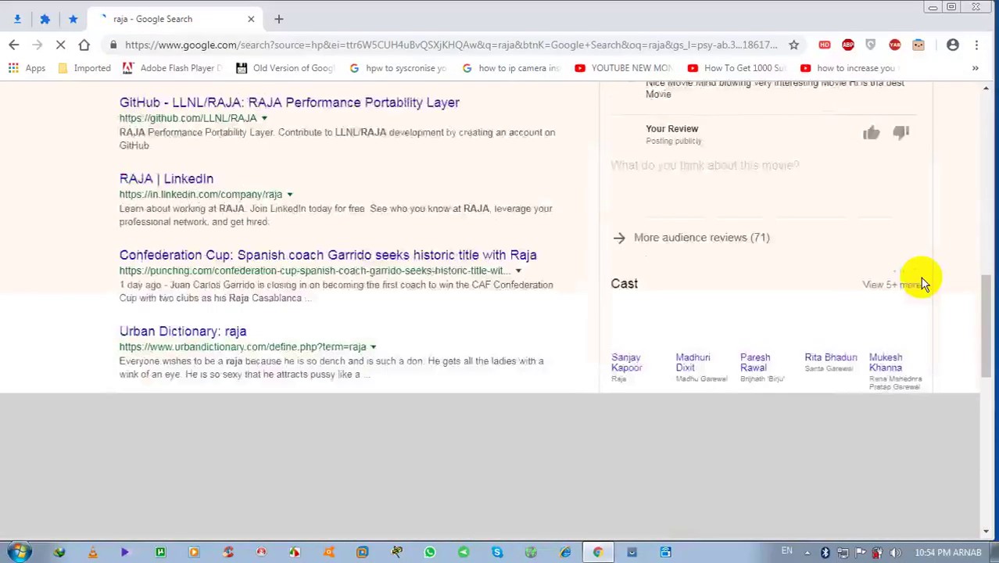
{"action": "scroll", "coordinate": [922, 281], "scroll_direction": "down", "scroll_amount": 10}
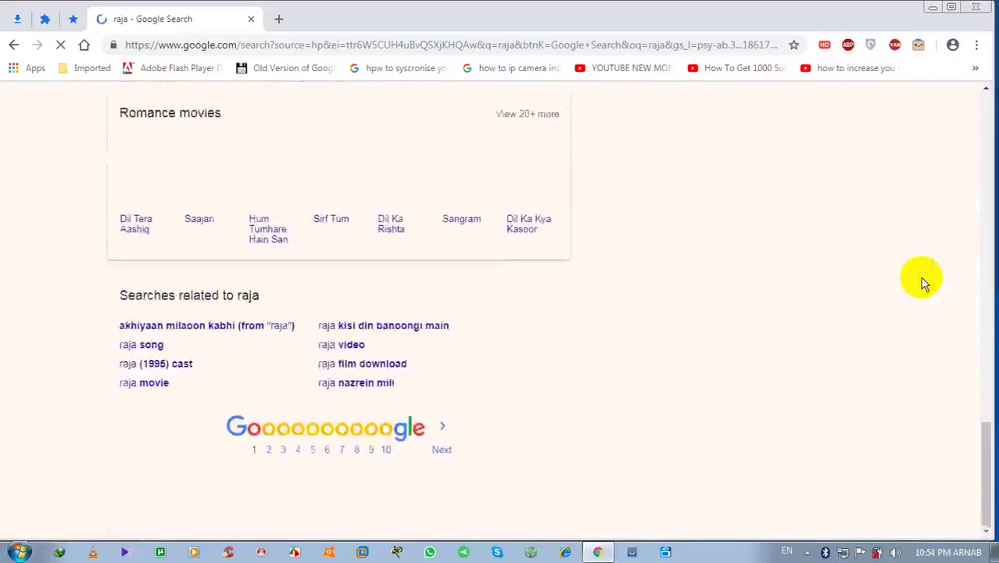
{"action": "scroll", "coordinate": [922, 282], "scroll_direction": "up", "scroll_amount": 15}
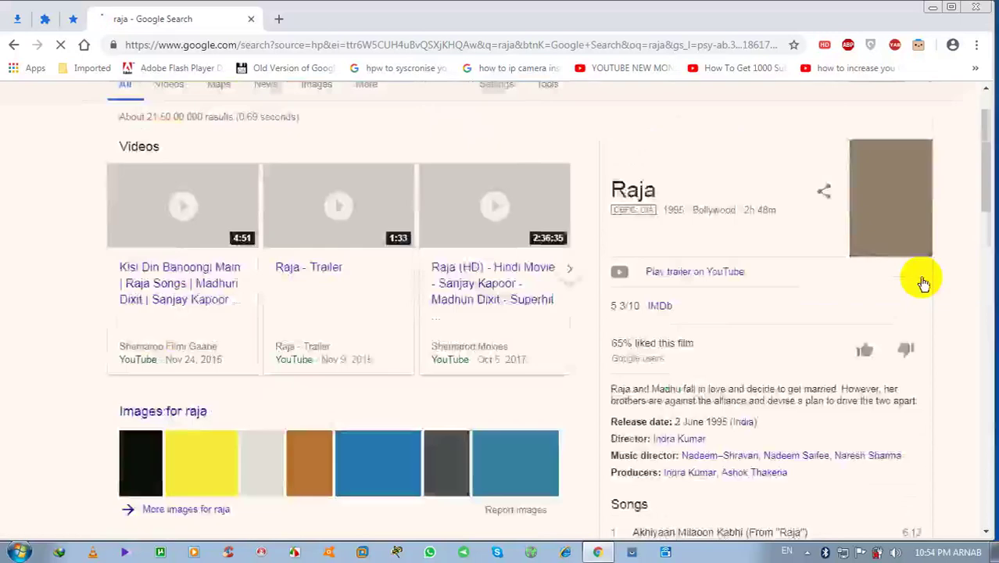
{"action": "scroll", "coordinate": [922, 281], "scroll_direction": "up", "scroll_amount": 2}
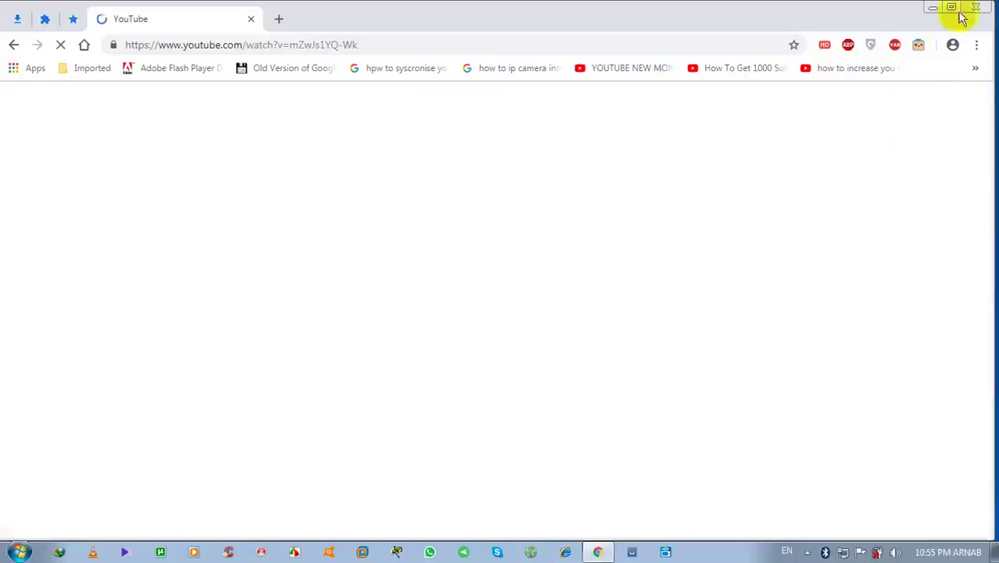
{"action": "key", "text": "super+d"}
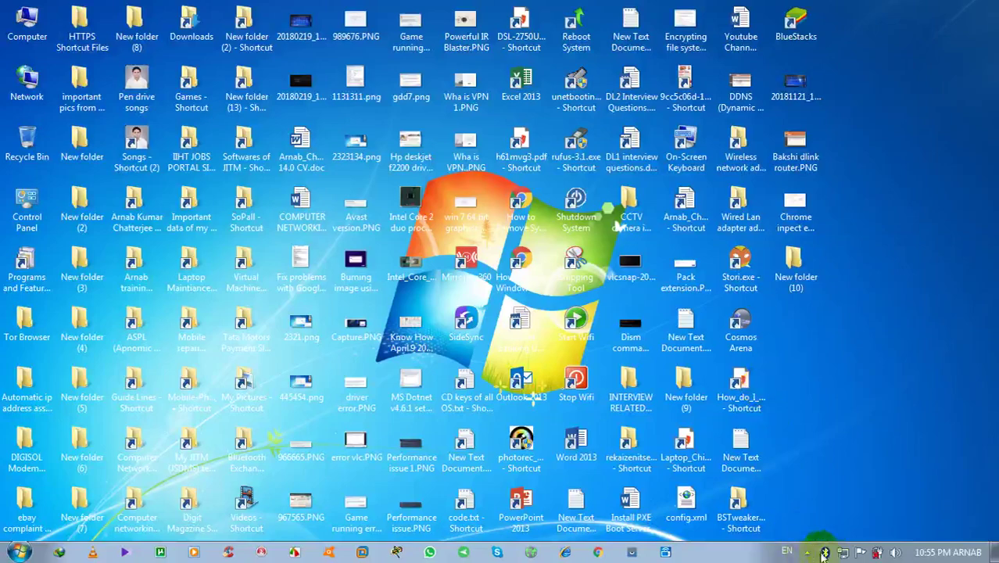
Step: Disconnect from the paired phone's network in the Bluetooth Devices window and close the window
{"action": "right_click", "coordinate": [826, 552]}
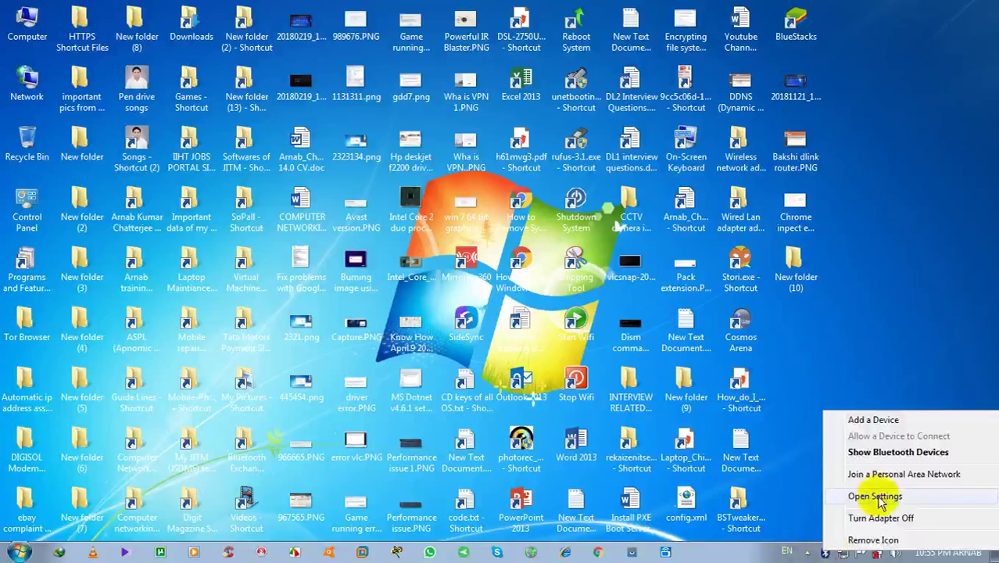
{"action": "left_click", "coordinate": [888, 453]}
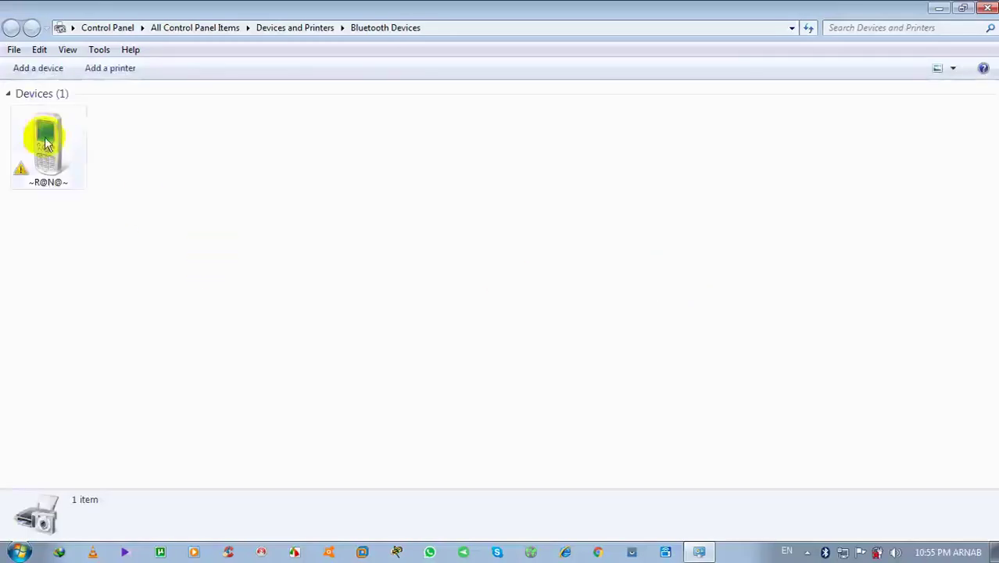
{"action": "left_click", "coordinate": [44, 143]}
{"action": "right_click", "coordinate": [44, 143]}
{"action": "left_click", "coordinate": [86, 162]}
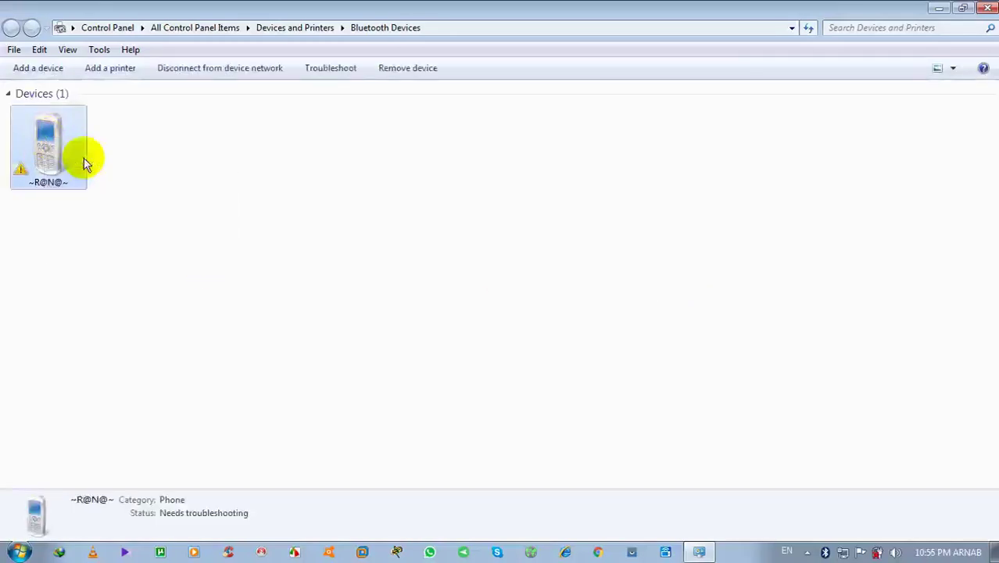
{"action": "left_click", "coordinate": [479, 205]}
{"action": "left_click", "coordinate": [987, 7]}
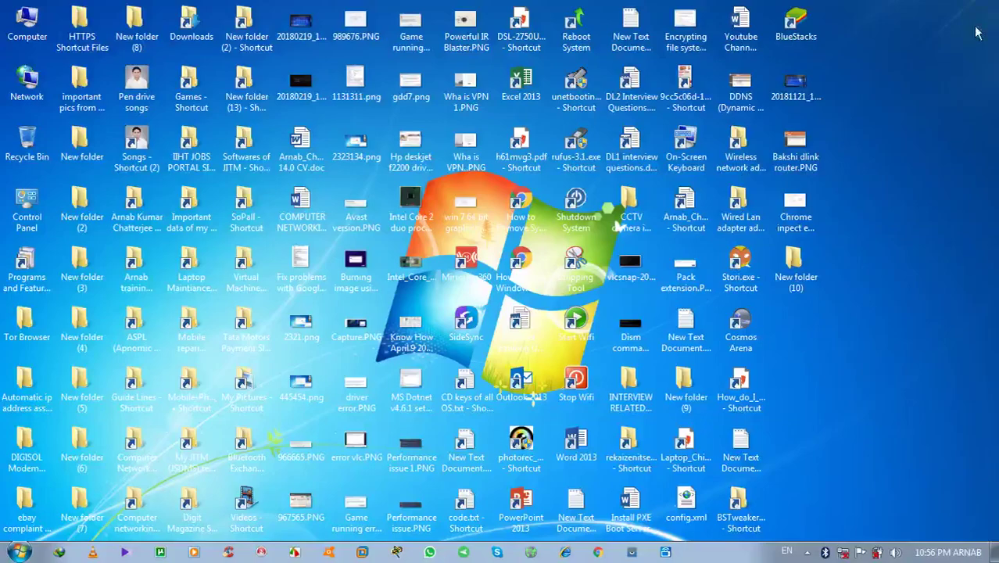
Step: Turn off the Bluetooth adapter in Bluetooth Settings, applying the change and closing the dialog
{"action": "right_click", "coordinate": [825, 552]}
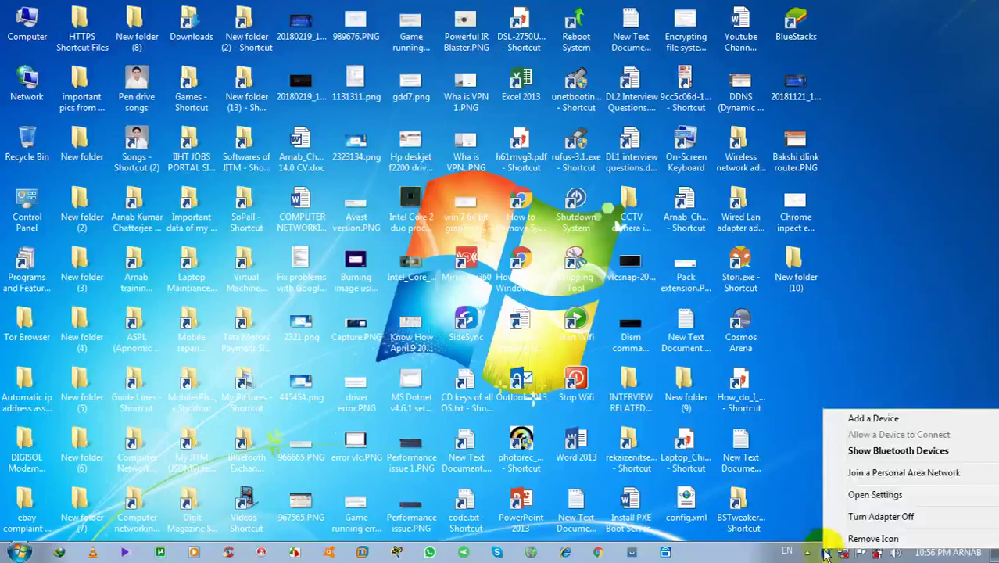
{"action": "left_click", "coordinate": [875, 494]}
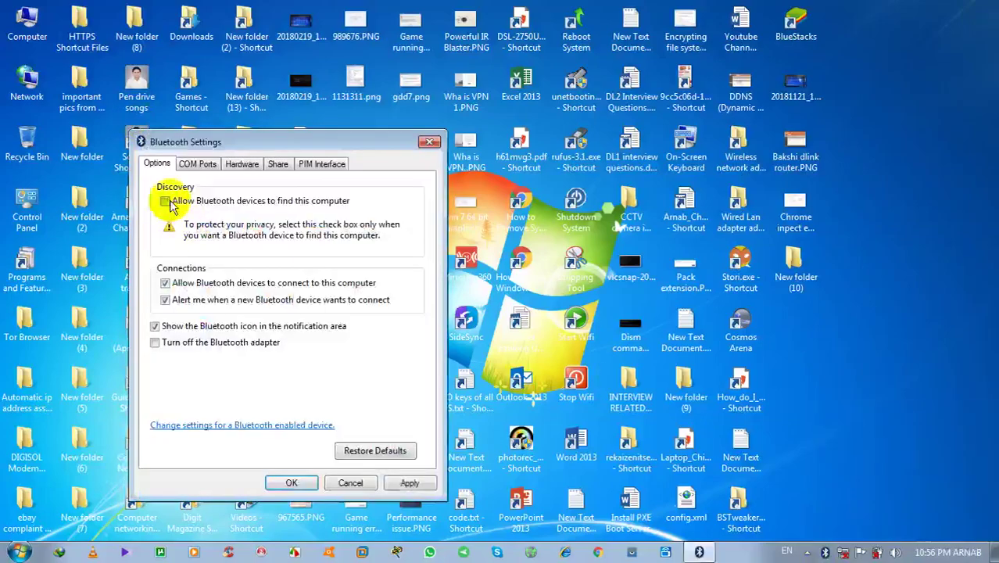
{"action": "left_click", "coordinate": [223, 342]}
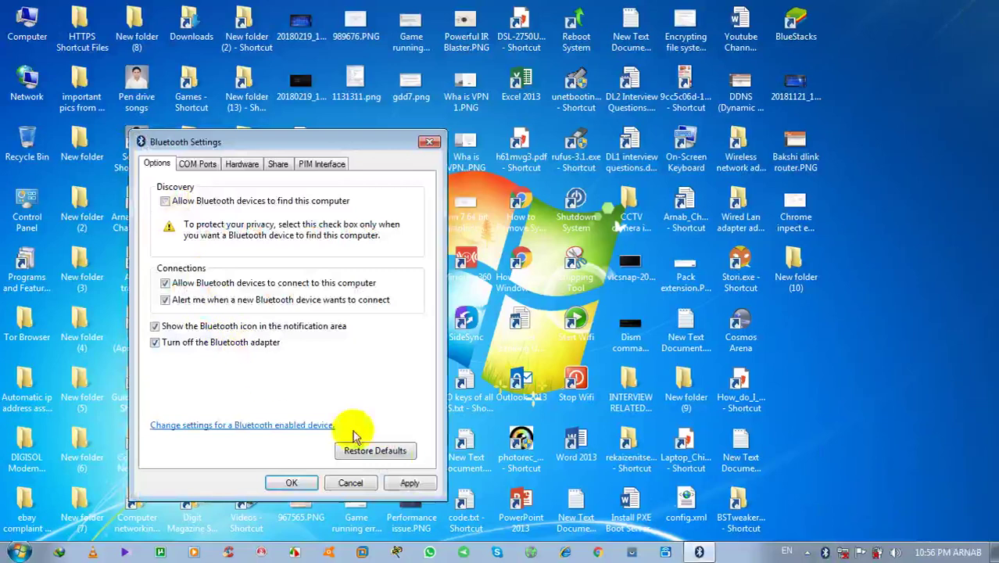
{"action": "left_click", "coordinate": [410, 483]}
{"action": "left_click", "coordinate": [275, 481]}
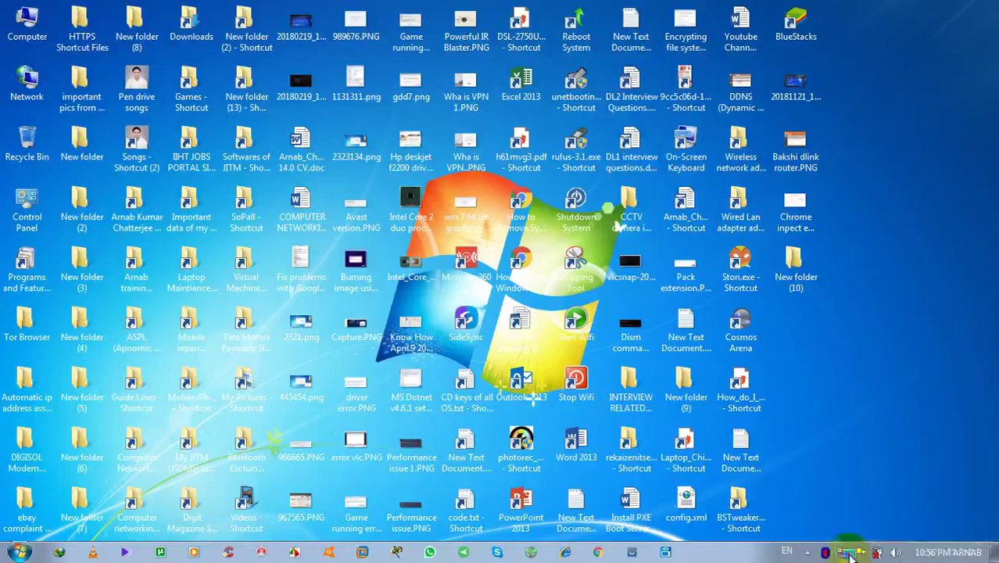
Step: Check the network adapters in Network Connections through Network and Sharing Center, and close the window
{"action": "right_click", "coordinate": [827, 551]}
{"action": "left_click", "coordinate": [869, 539]}
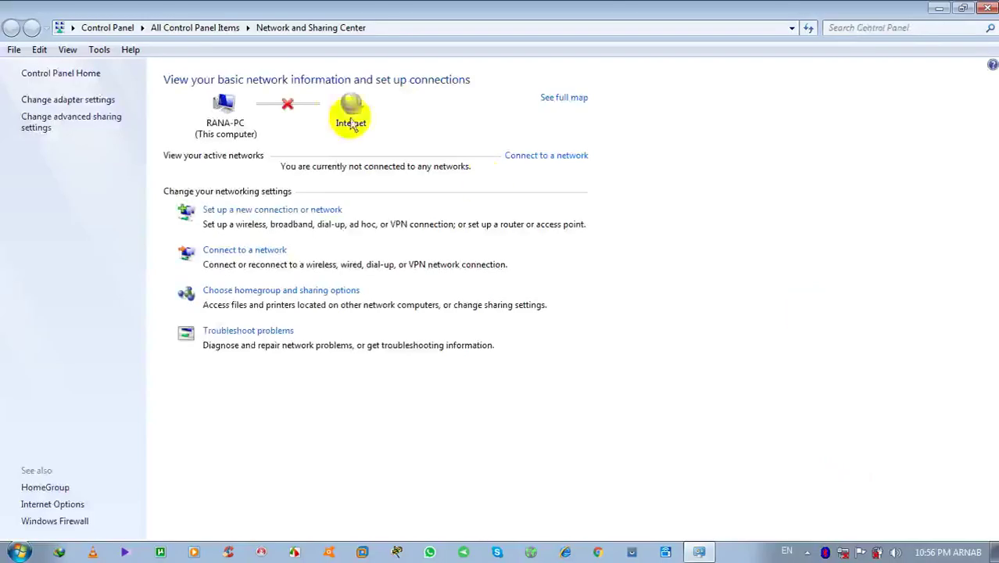
{"action": "left_click", "coordinate": [70, 100]}
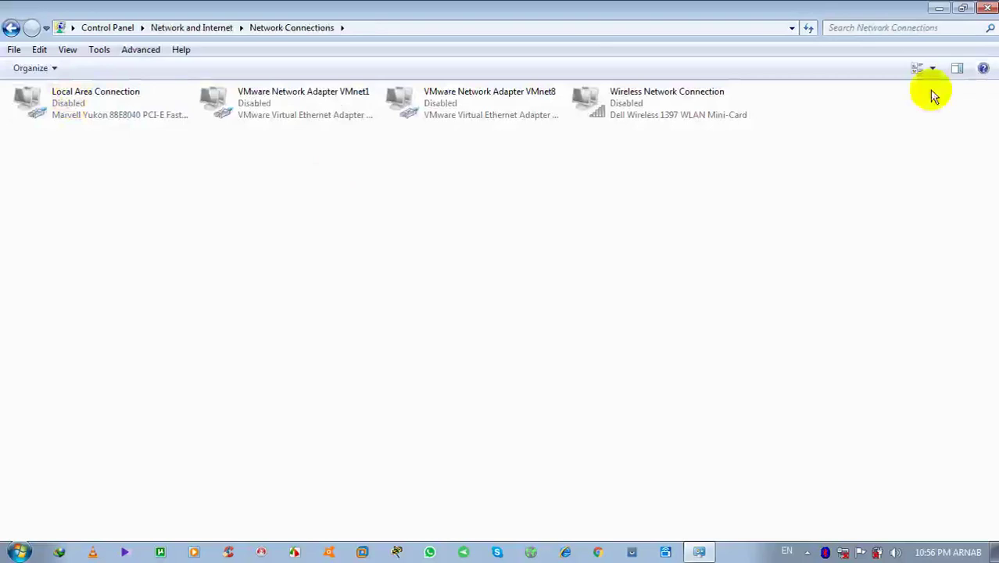
{"action": "left_click", "coordinate": [987, 7]}
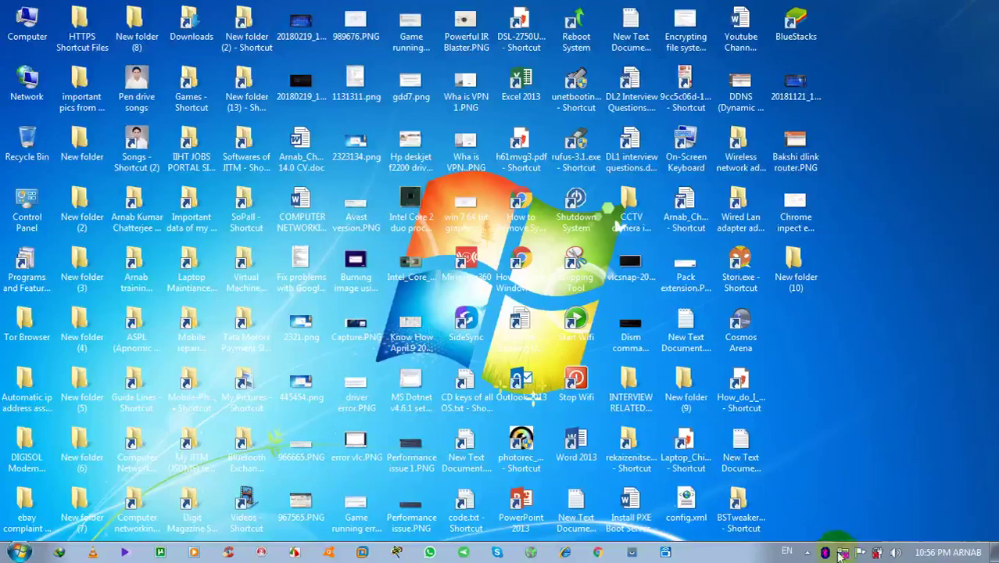
Step: Show the hidden notification area icons to look through them
{"action": "left_click", "coordinate": [809, 552]}
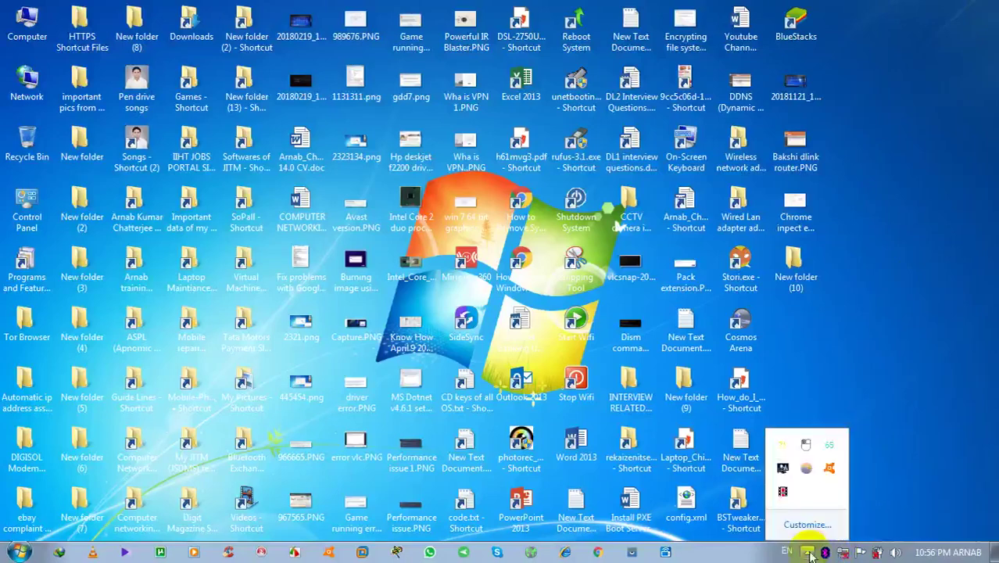
{"action": "left_click", "coordinate": [809, 552]}
{"action": "left_click", "coordinate": [809, 553]}
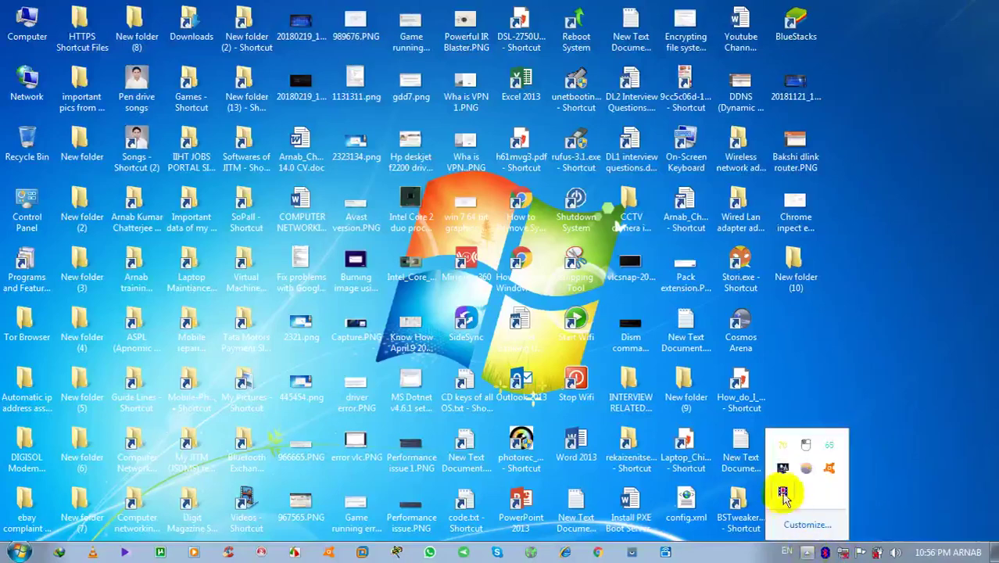